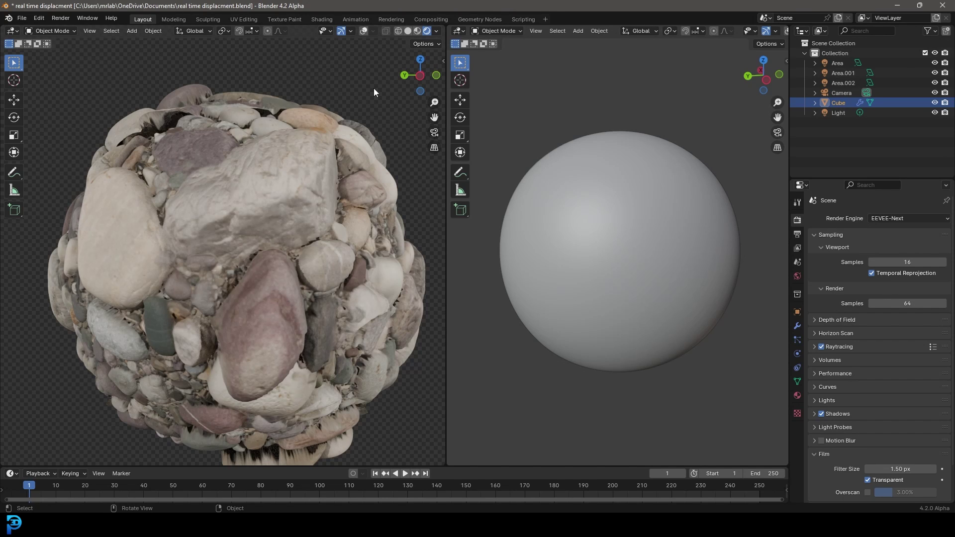
Examine the pebble displacement on the rendered sphere from several angles and distances
scroll(328, 160, "down", 4)
middle_click_drag(298, 216, 315, 195)
scroll(315, 195, "up", 5)
scroll(316, 195, "down", 8)
middle_click_drag(252, 234, 273, 243)
scroll(299, 237, "up", 4)
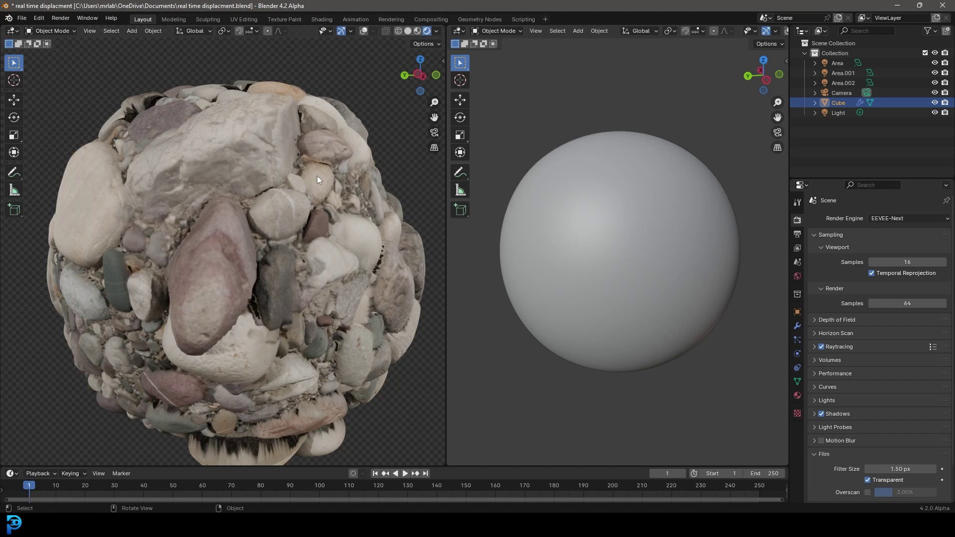
scroll(317, 175, "down", 6)
middle_click_drag(317, 175, 328, 199)
scroll(211, 226, "up", 3)
Show the second viewport in Rendered shading and examine the pebble sphere from different sides
key("z")
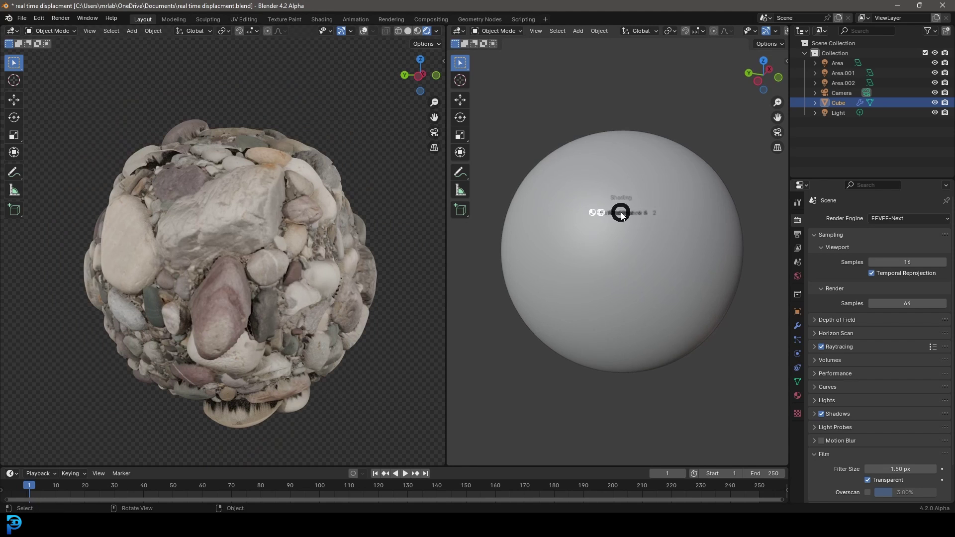
left_click(633, 150)
scroll(667, 168, "down", 3)
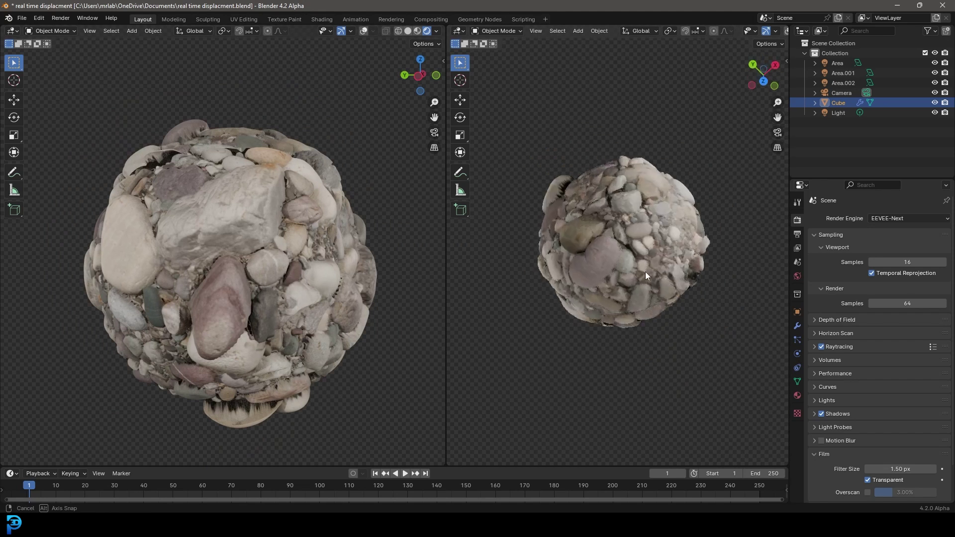
scroll(646, 271, "up", 5)
middle_click_drag(667, 175, 597, 201)
Switch the second viewport to Wireframe shading and compare the sphere's dense mesh with the rendered pebble surface
key("z")
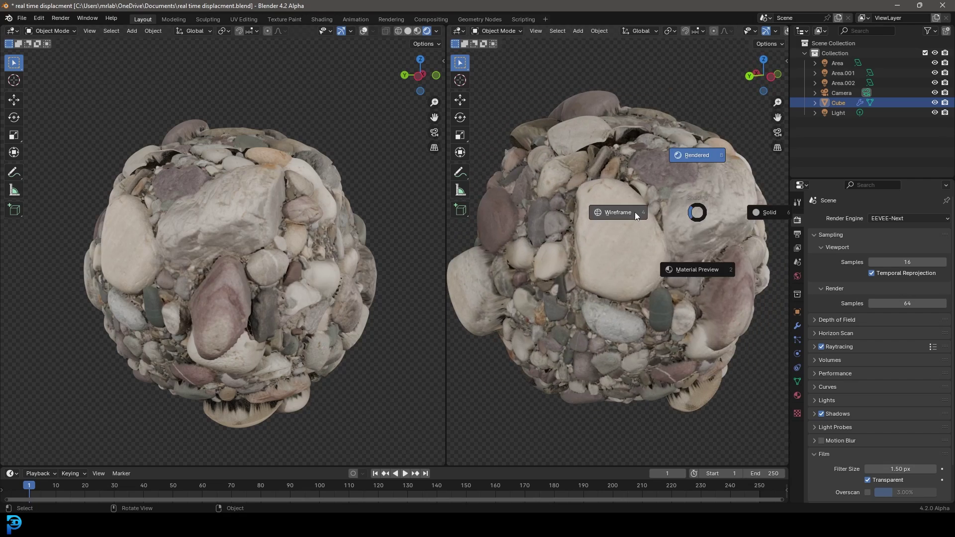
left_click(627, 212)
scroll(601, 204, "up", 4)
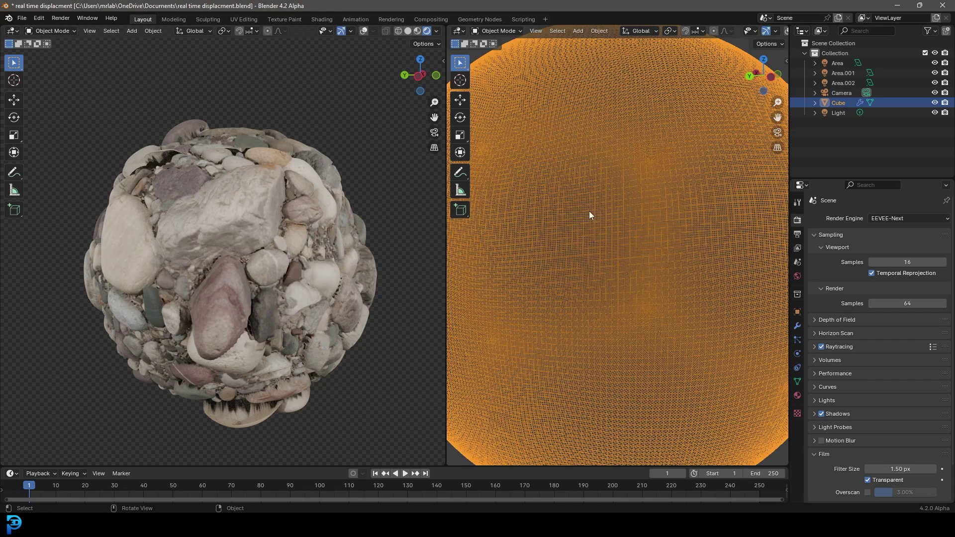
scroll(597, 217, "down", 4)
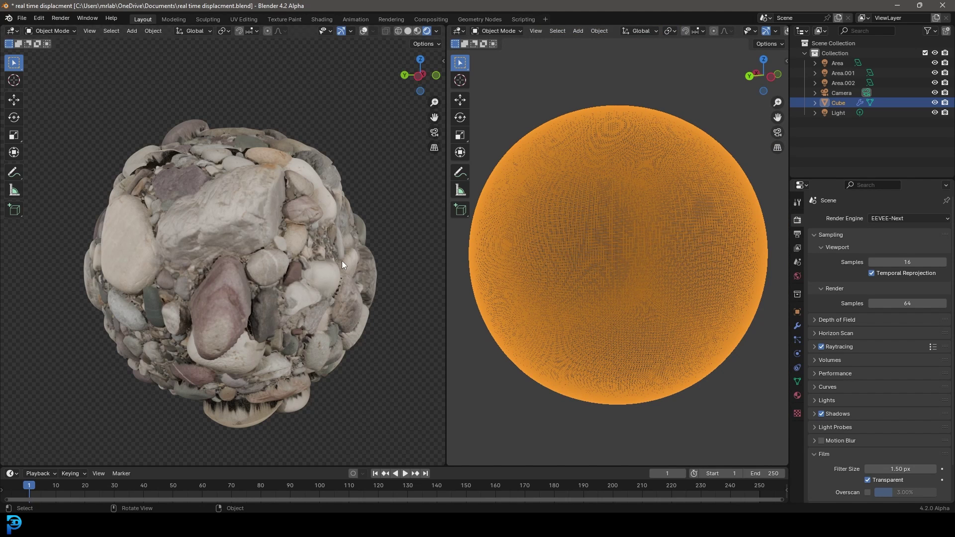
middle_click_drag(342, 261, 238, 268)
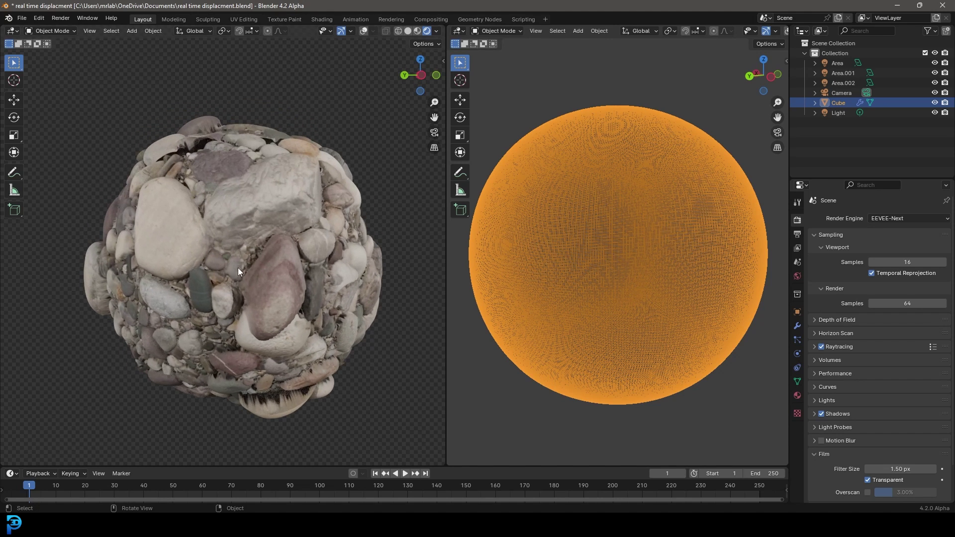
middle_click_drag(324, 218, 204, 241)
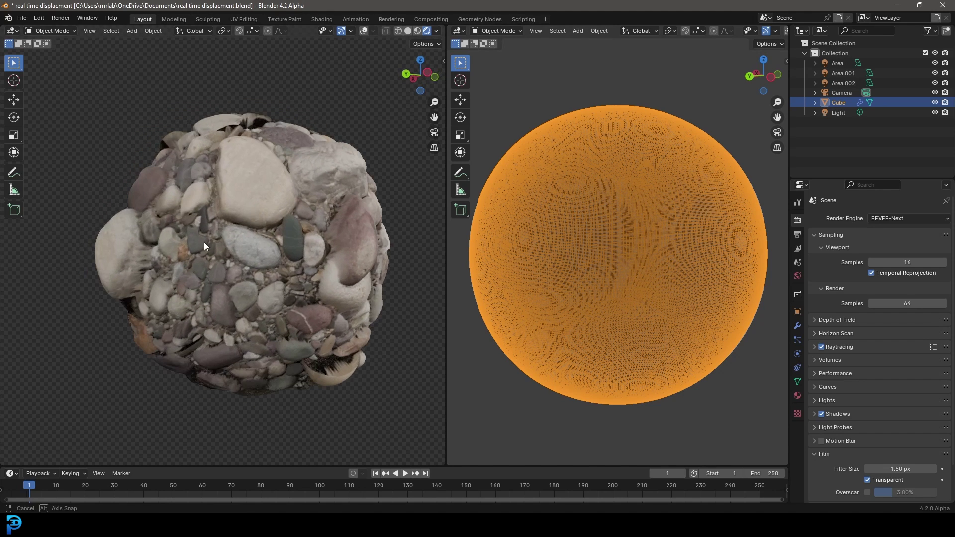
middle_click_drag(560, 219, 366, 244)
Switch to Chrome and view the Blender Daily Builds page and Poly Haven's Ganges River Pebbles texture page
mouse_move(379, 522)
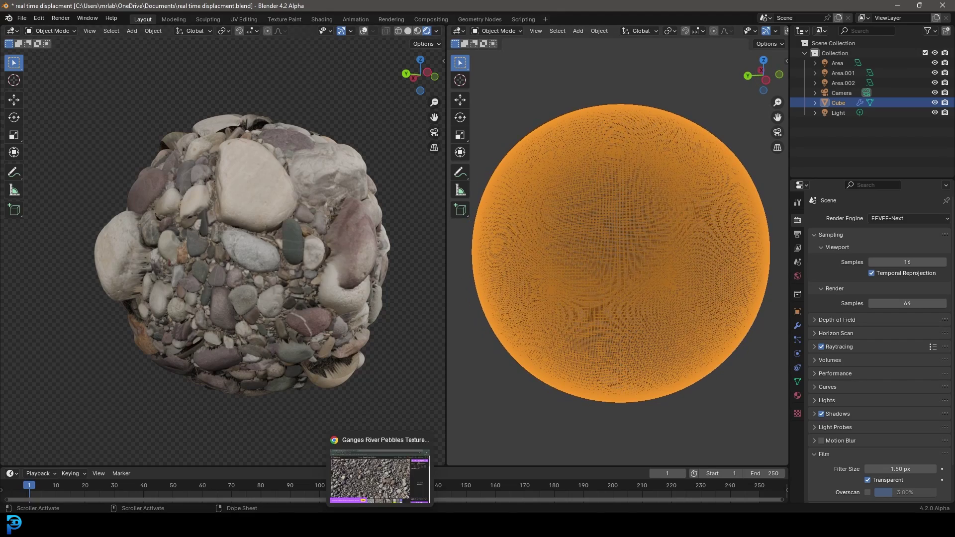
left_click(373, 473)
left_click(75, 10)
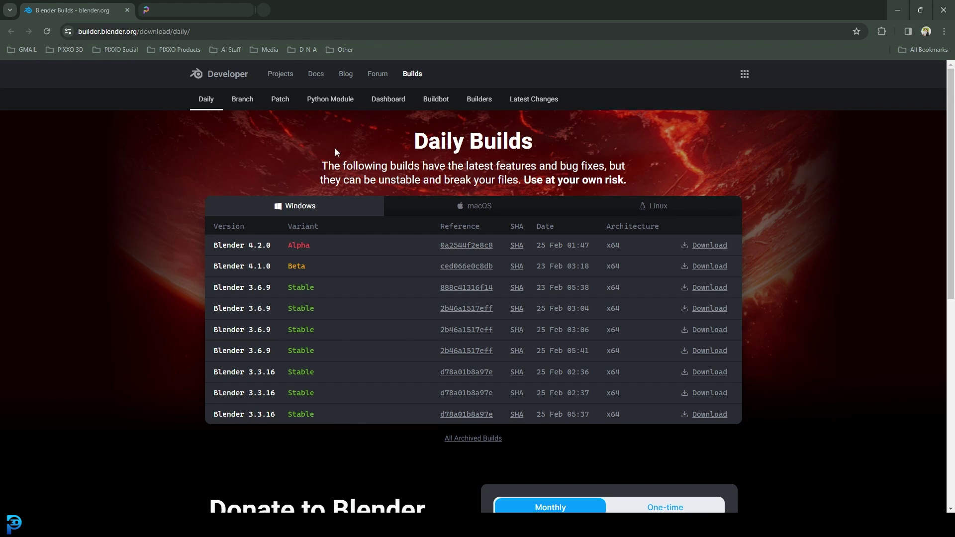
key("ctrl+Tab")
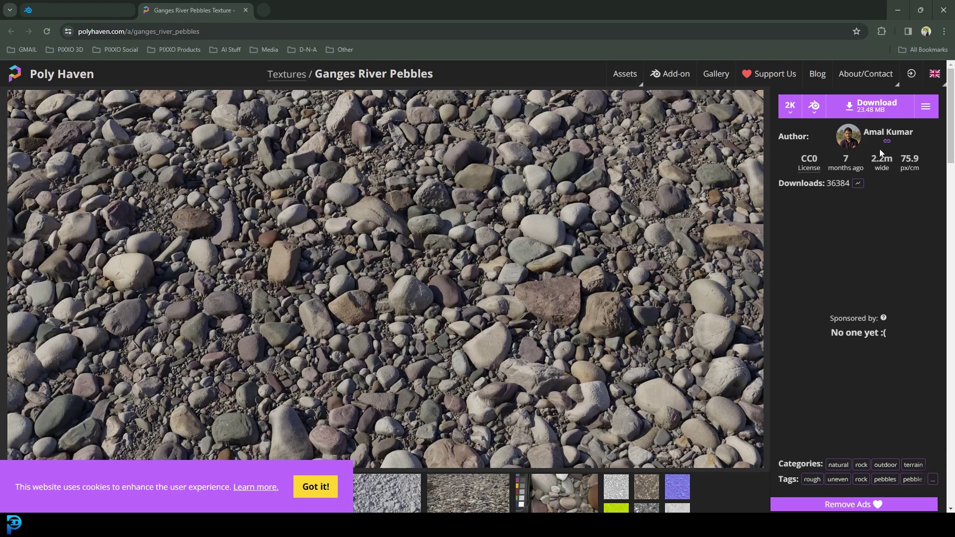
scroll(635, 280, "down", 1)
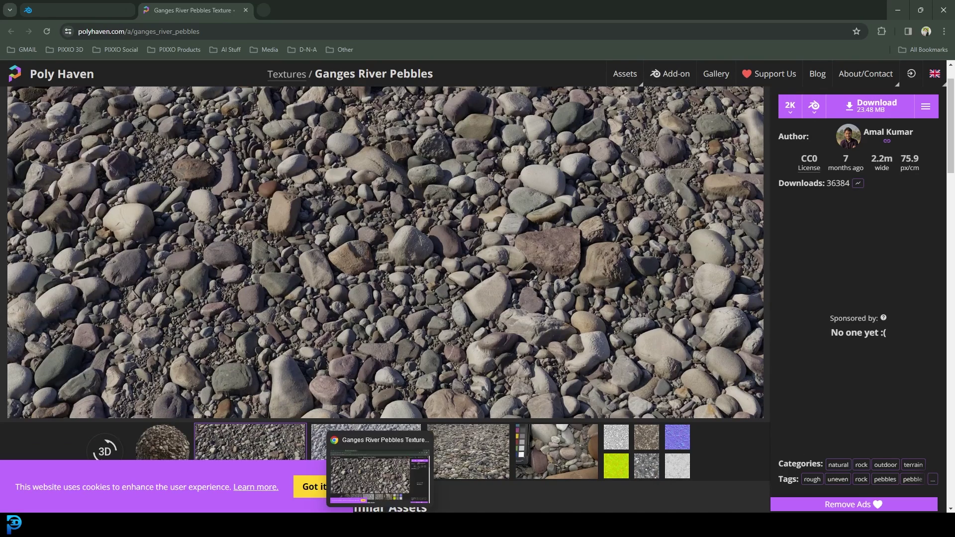
Switch to File Explorer and check the contents of the extracted Blender 4.2.0 alpha and ganges_river_pebbles_2k.blend folders in Downloads
mouse_move(401, 524)
left_click(491, 489)
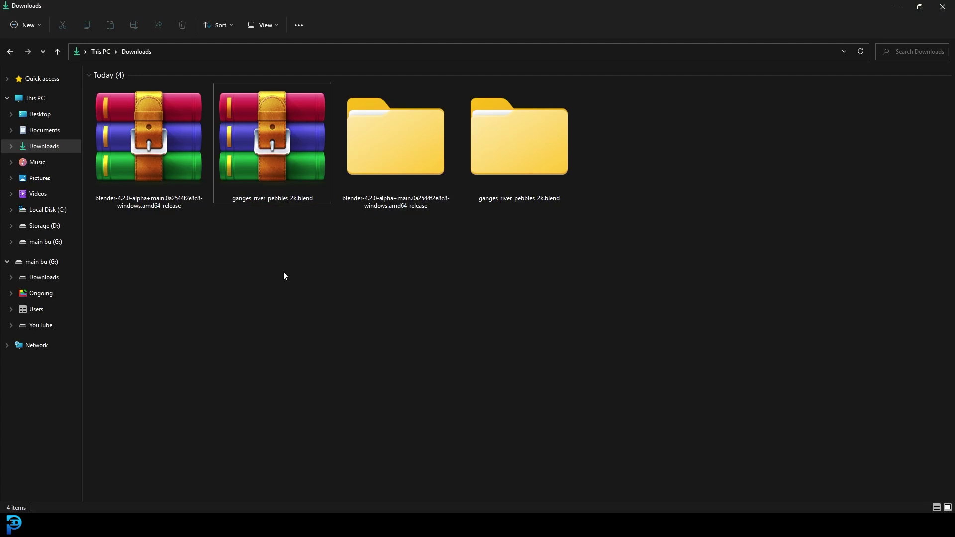
left_click_drag(284, 276, 160, 146)
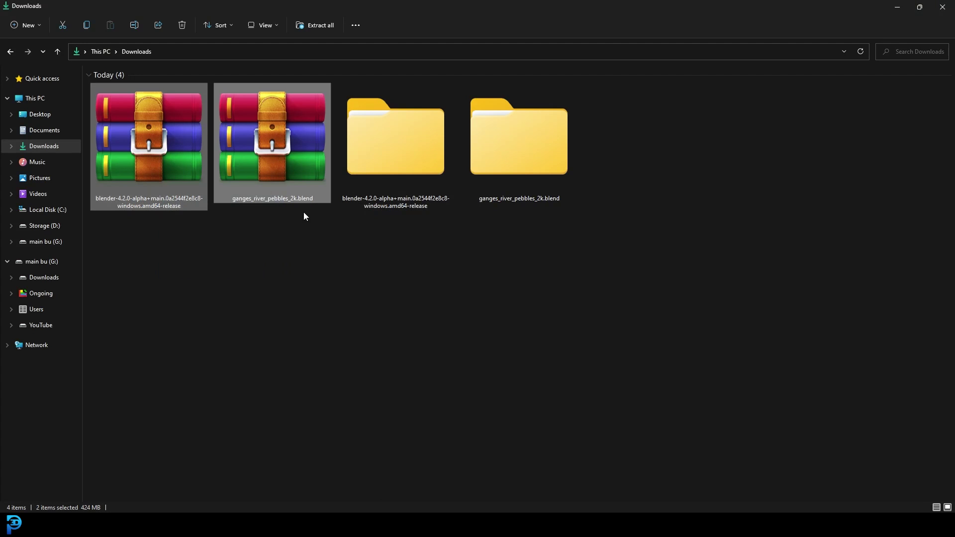
left_click(359, 148)
double_click(381, 164)
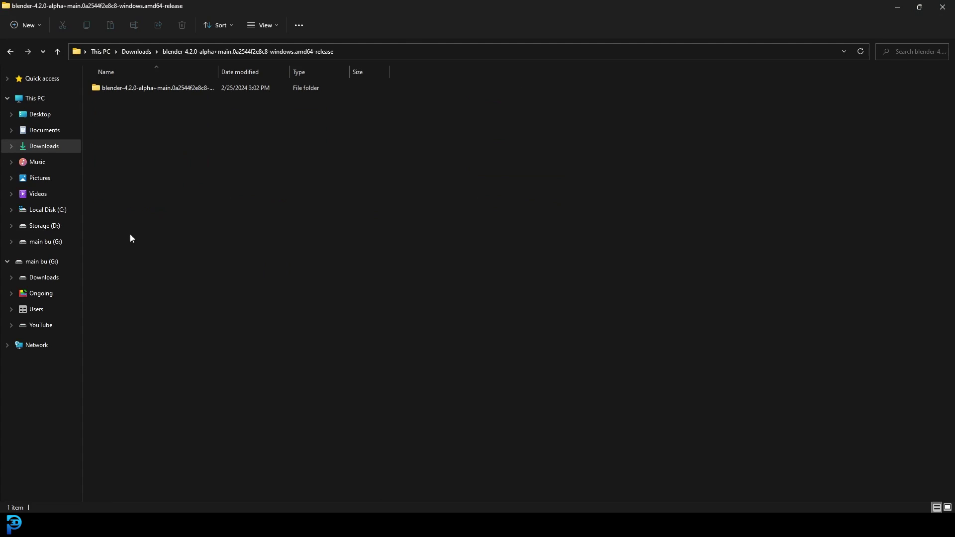
double_click(133, 89)
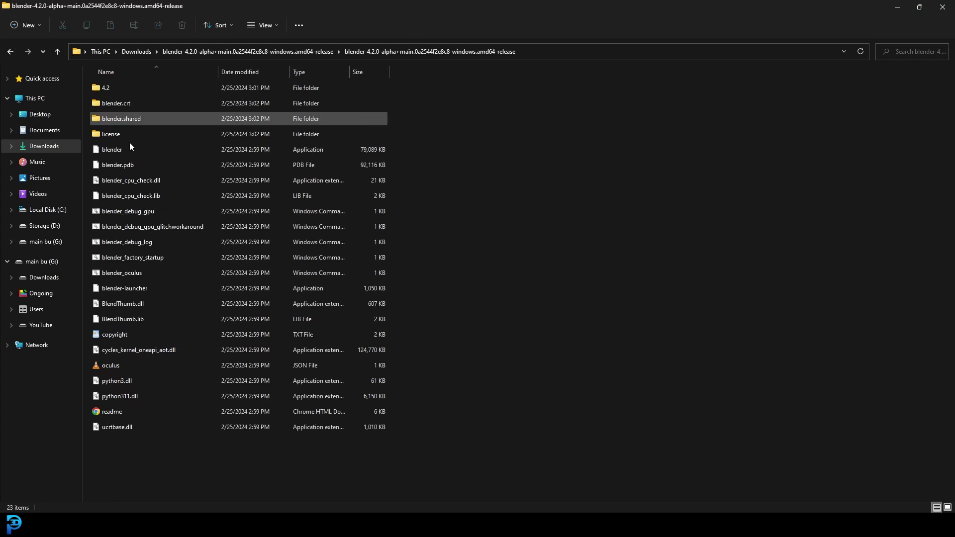
left_click(58, 51)
left_click(57, 51)
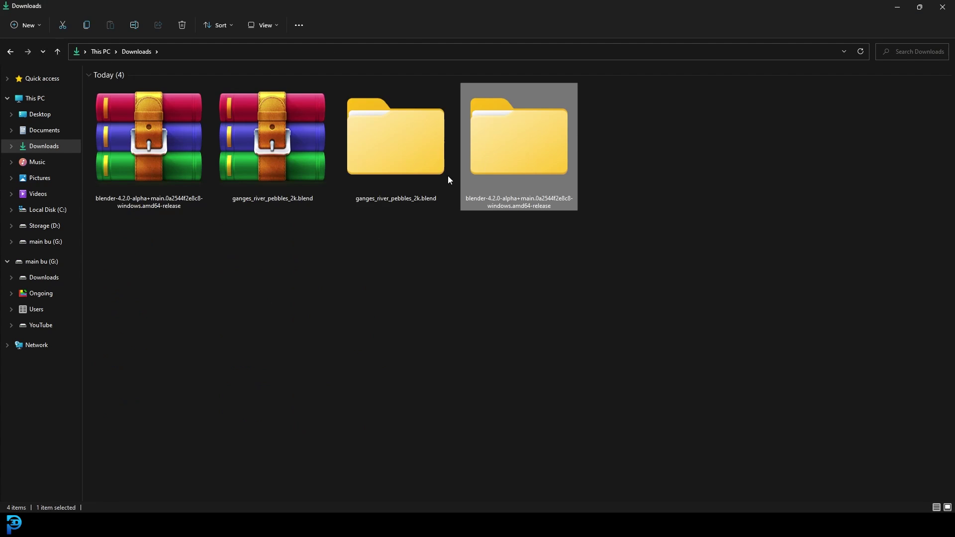
double_click(375, 137)
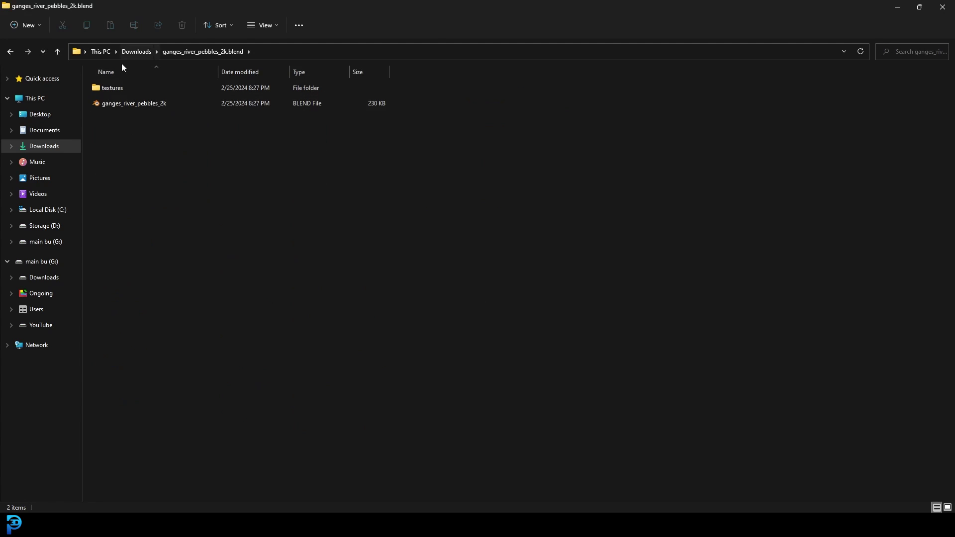
left_click(57, 52)
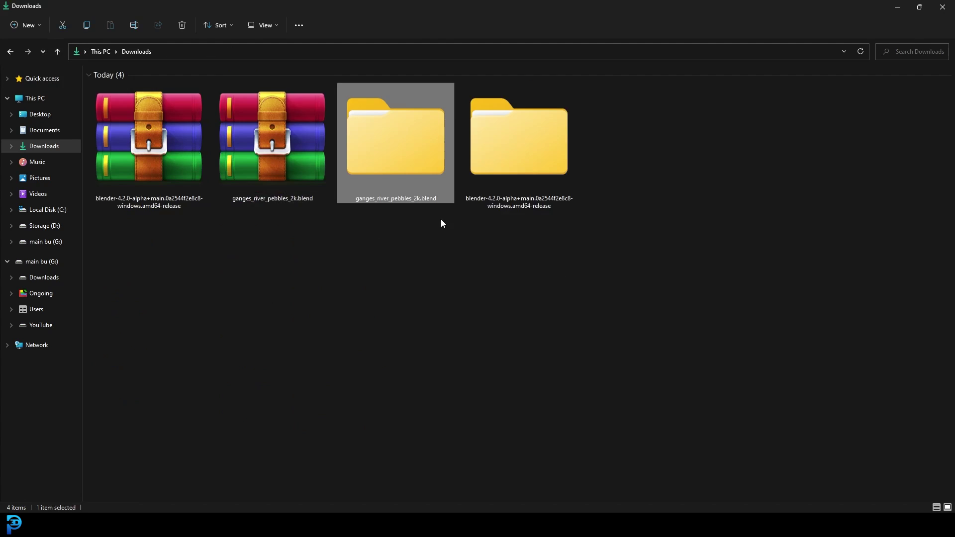
Launch the blender application from the extracted Blender 4.2.0 alpha folder and dismiss the splash screen
double_click(523, 140)
double_click(147, 88)
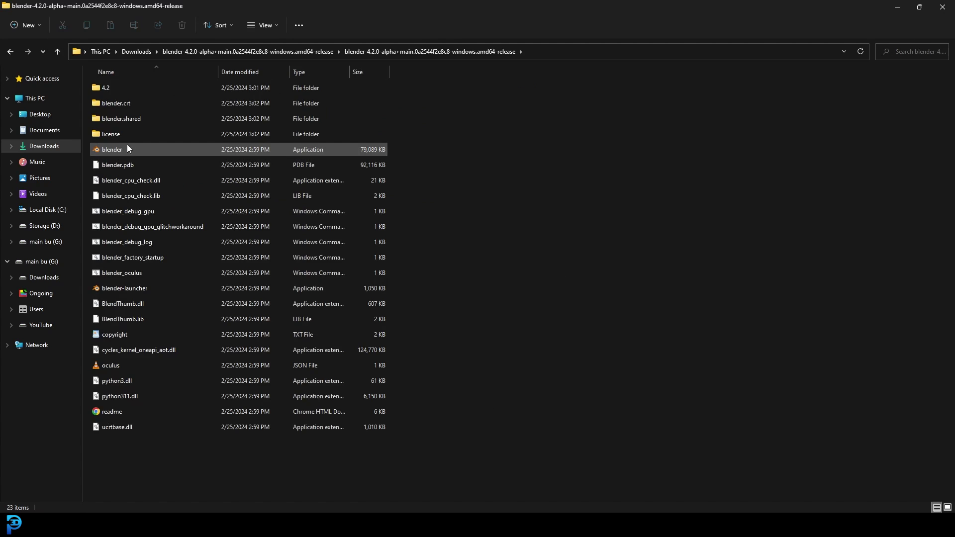
double_click(127, 148)
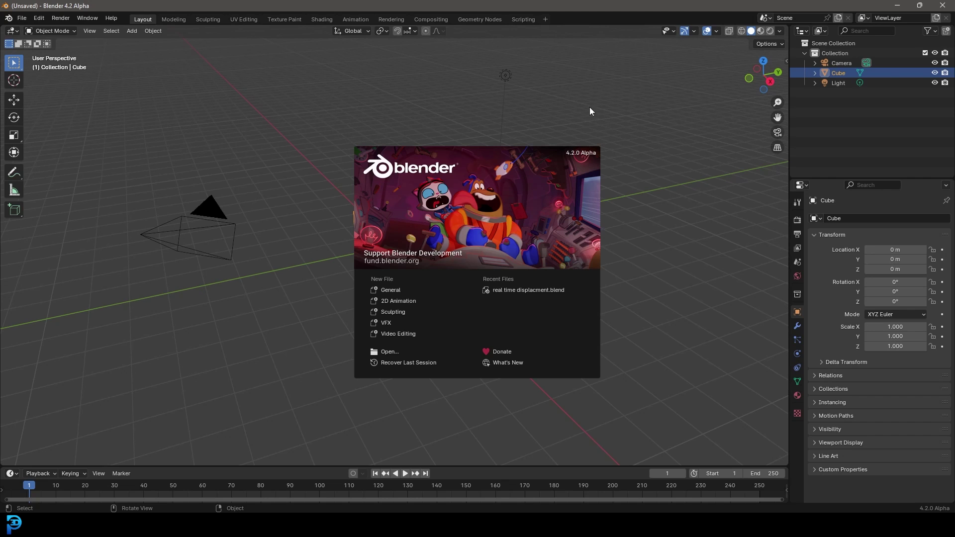
left_click(591, 110)
Subdivide the whole default cube in Edit Mode with 12 cuts
scroll(484, 287, "up", 3)
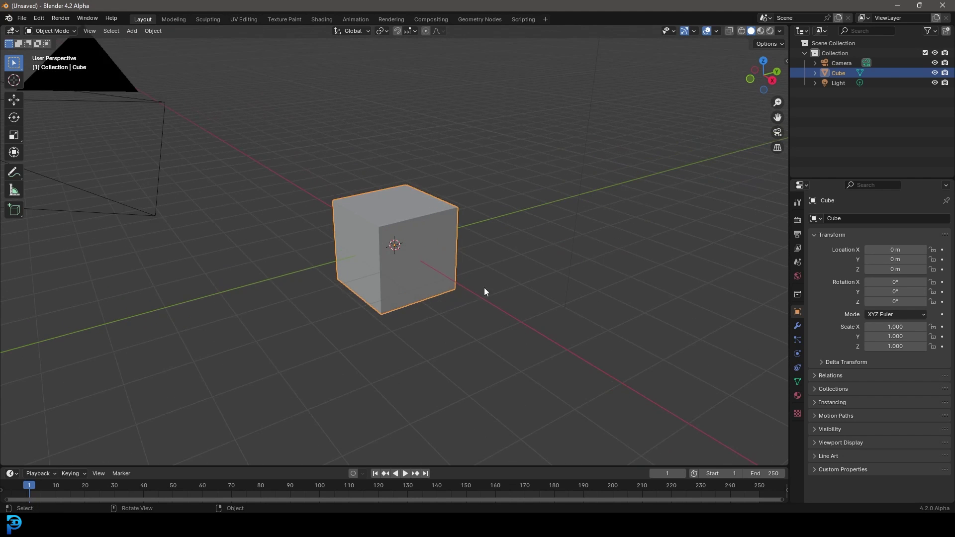
middle_click_drag(414, 197, 391, 213)
key("Tab")
scroll(392, 213, "up", 3)
right_click(408, 157)
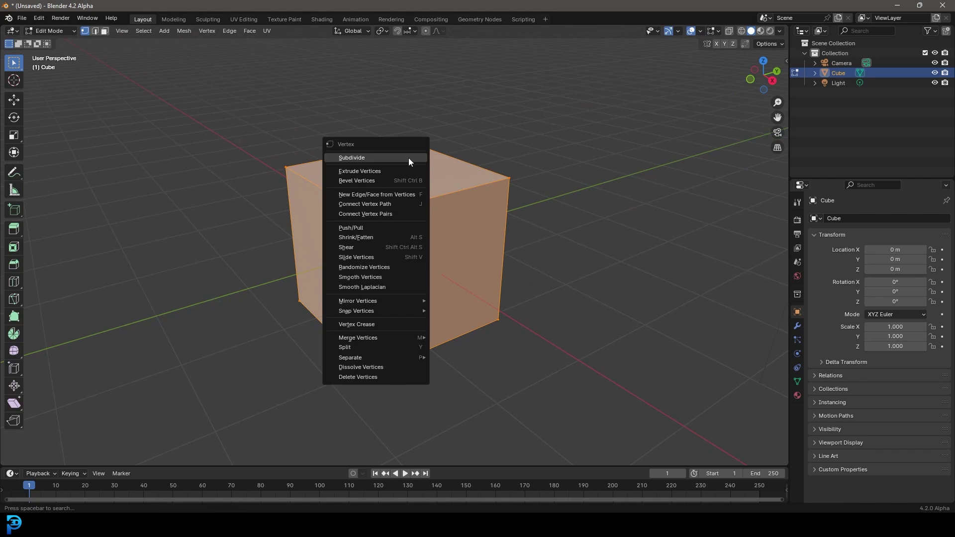
left_click(353, 159)
left_click(35, 460)
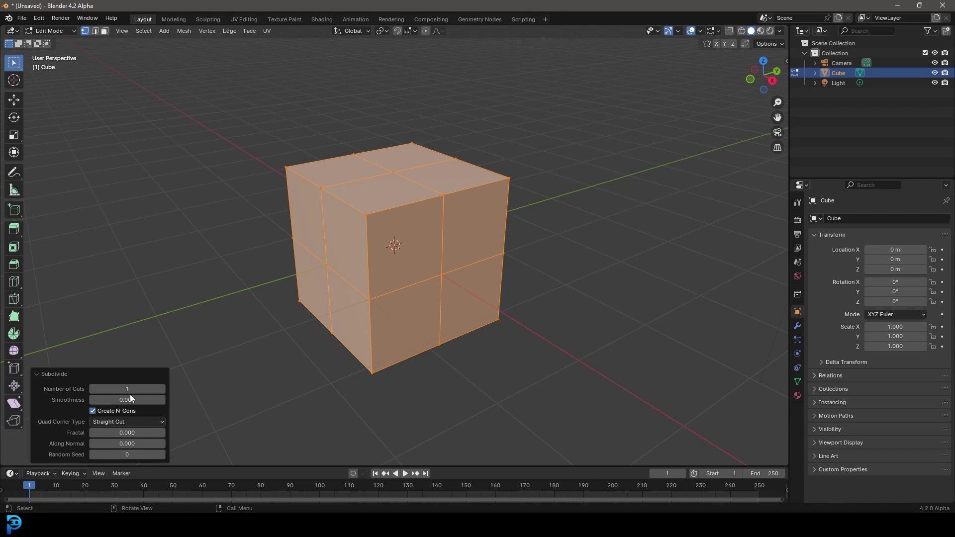
left_click(130, 388)
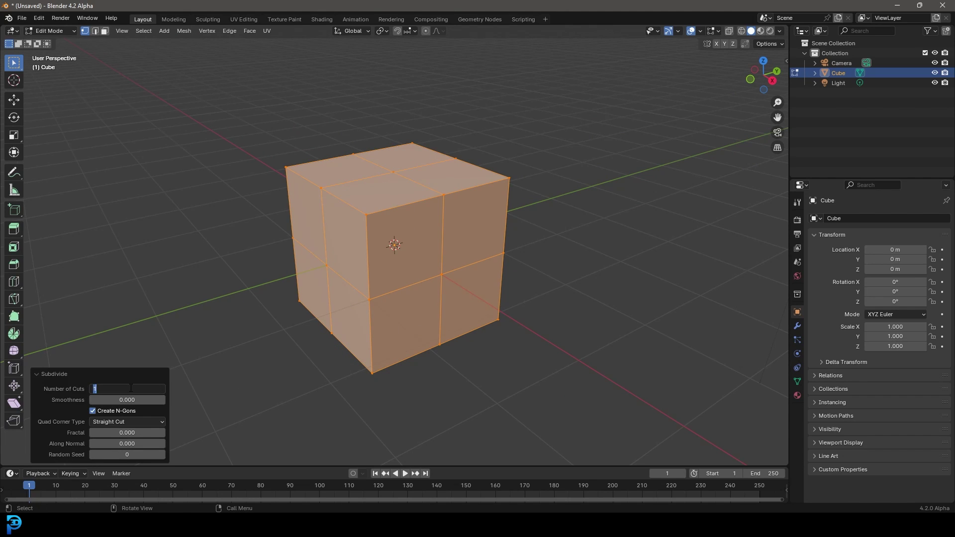
type("12")
key("Return")
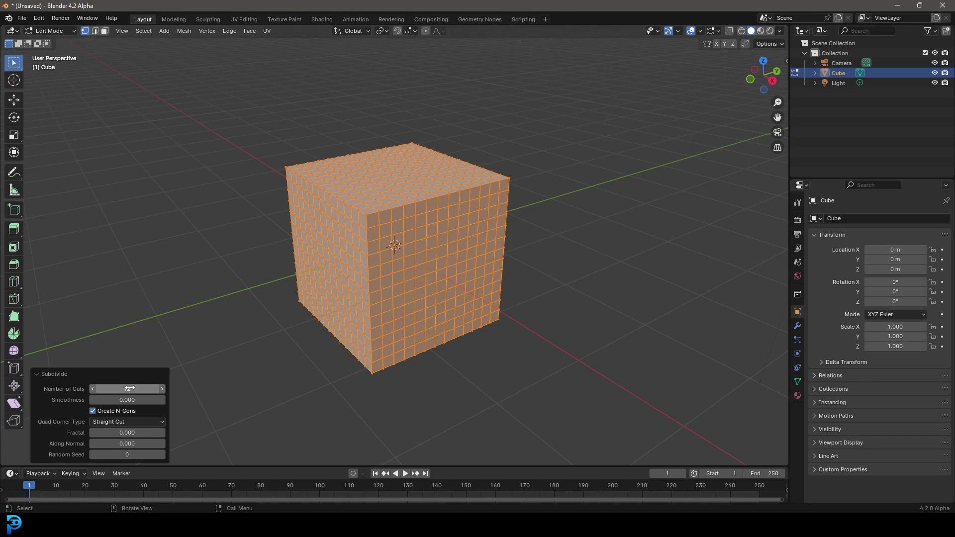
left_click(41, 375)
Round the subdivided cube fully into a ball with To Sphere and return to Object Mode
middle_click_drag(400, 228, 407, 227)
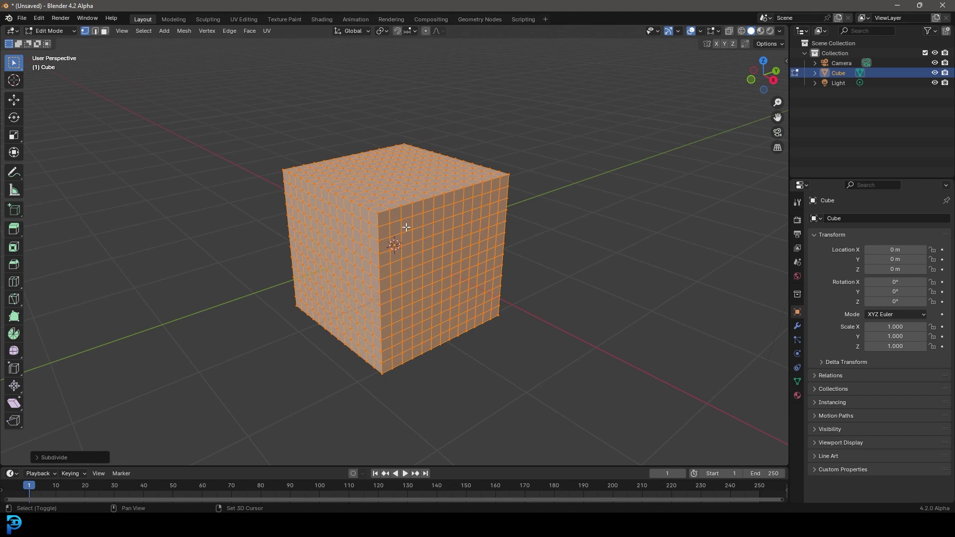
key("shift+alt+s")
left_click(463, 323)
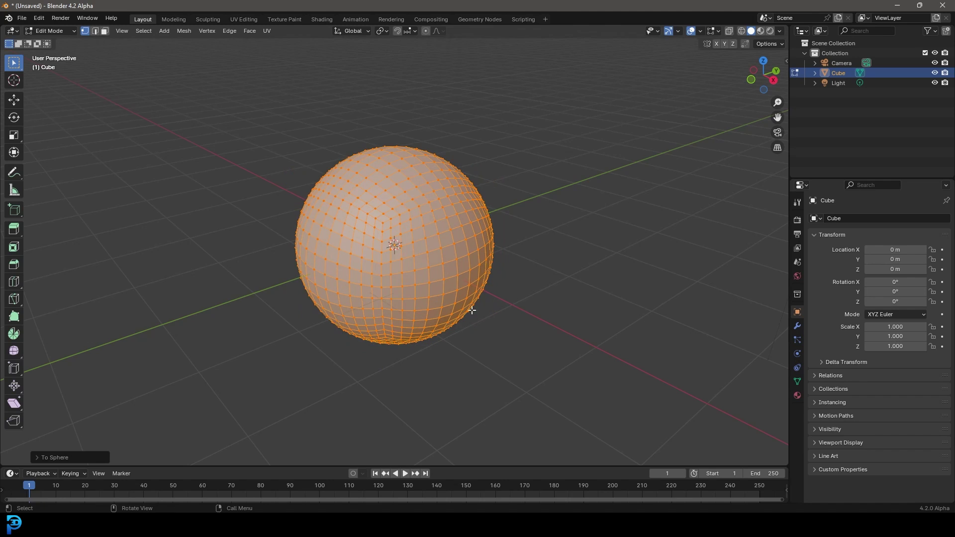
key("Tab")
Apply Shade Smooth to the spherified cube
scroll(423, 233, "up", 2)
right_click(458, 149)
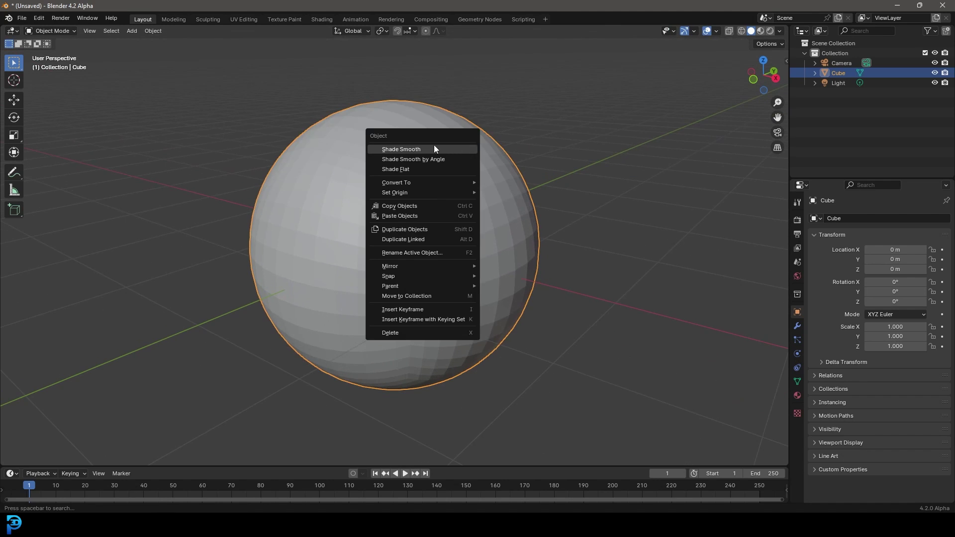
left_click(403, 149)
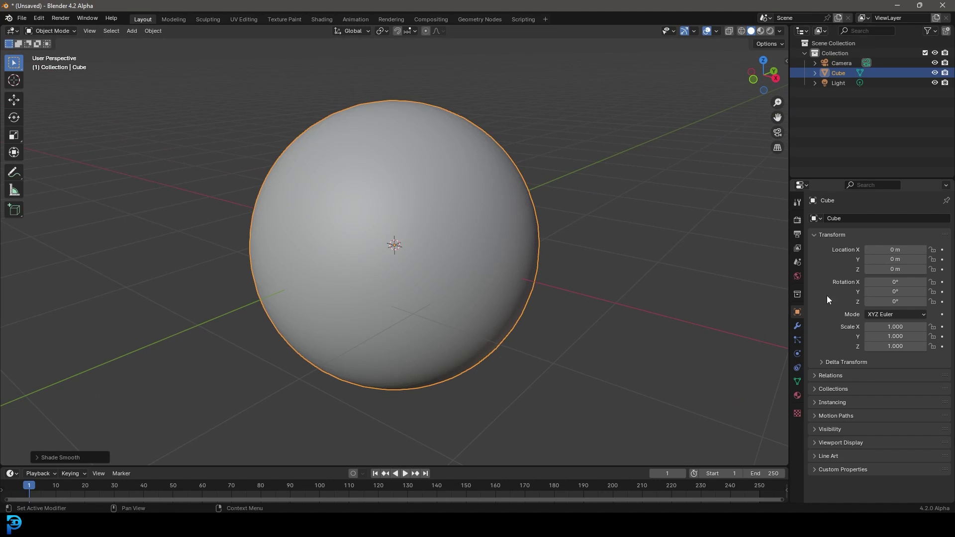
Add a Subdivision Surface modifier to the sphere
left_click(798, 326)
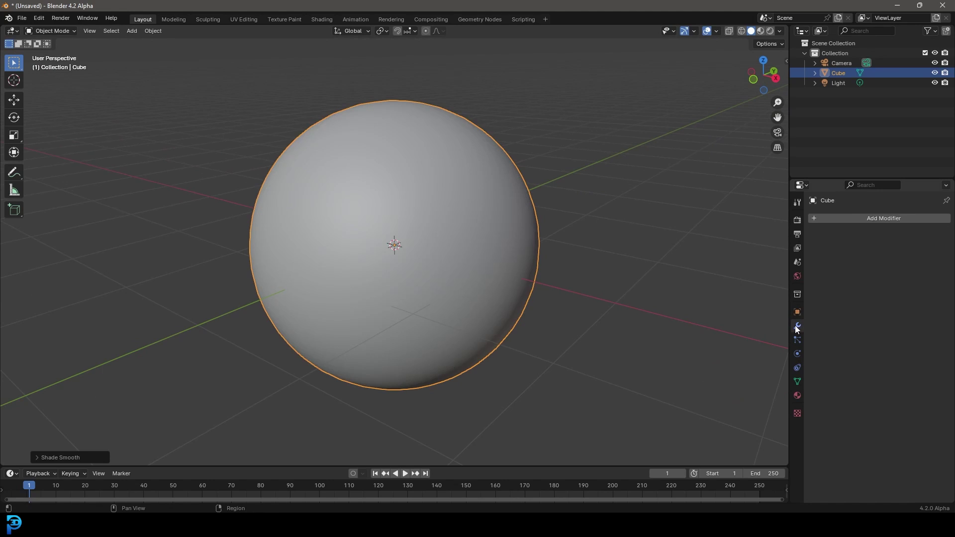
left_click(869, 217)
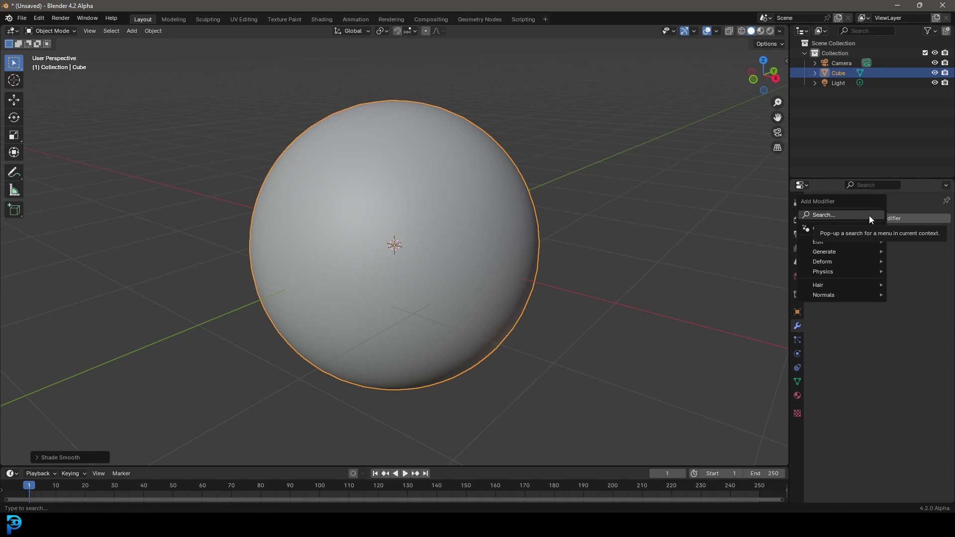
type("sub")
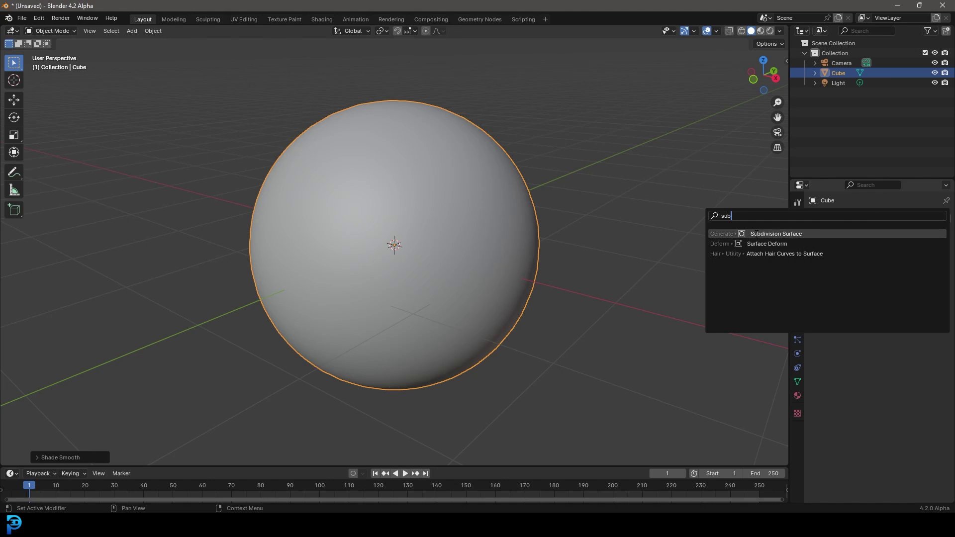
left_click(829, 234)
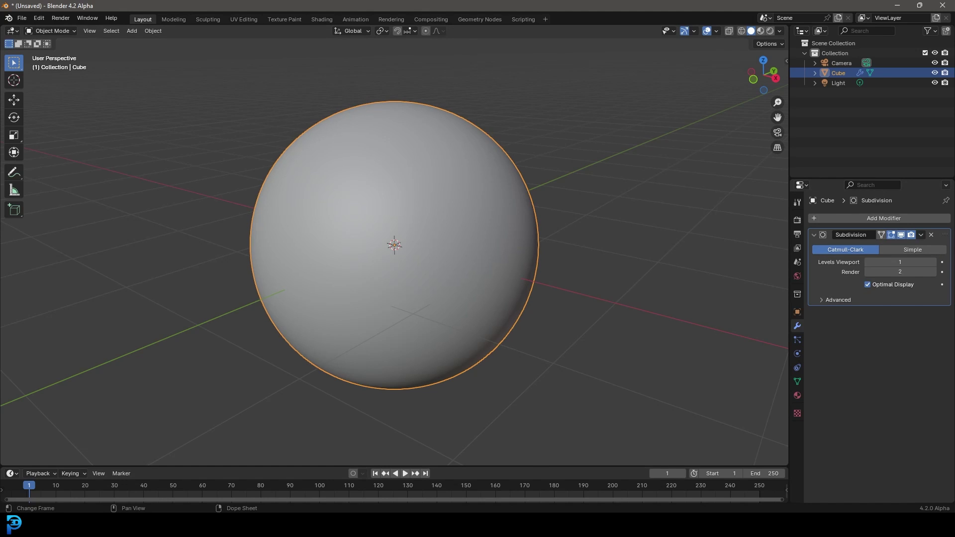
Switch to File Explorer and open the extracted ganges_river_pebbles_2k.blend folder in Downloads
mouse_move(402, 526)
left_click(249, 476)
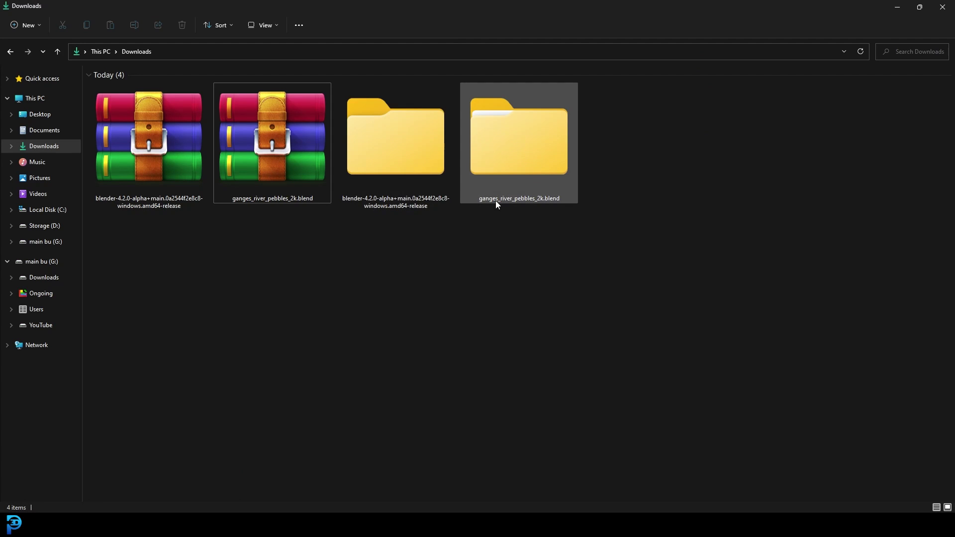
double_click(522, 150)
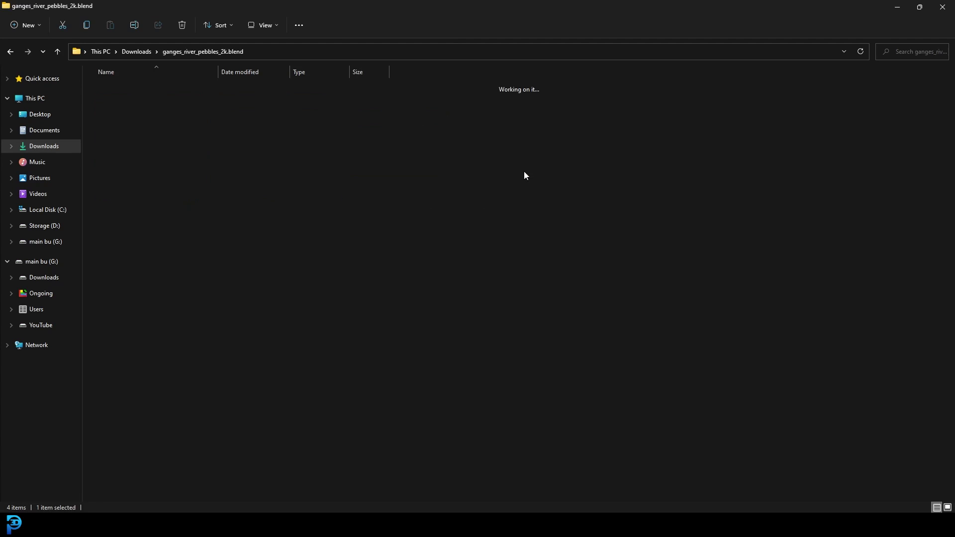
Switch back to Blender and append the ganges_river_pebbles material from ganges_river_pebbles_2k.blend in the Downloads subfolder
left_click(897, 6)
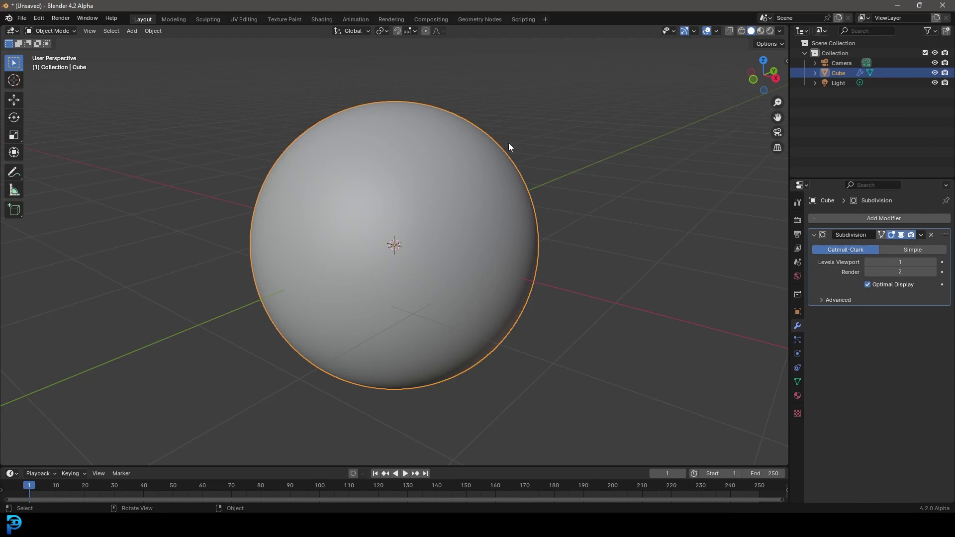
left_click(22, 19)
left_click(30, 134)
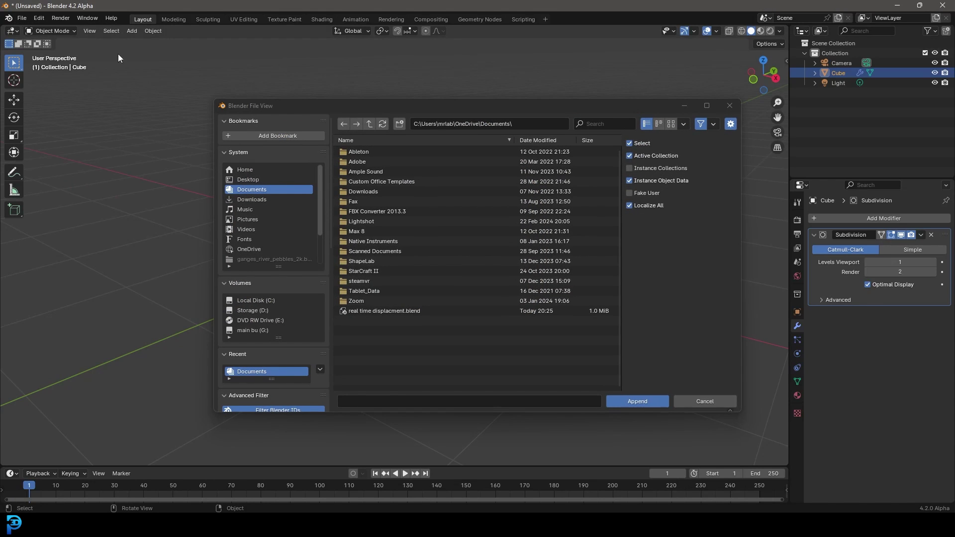
left_click(262, 199)
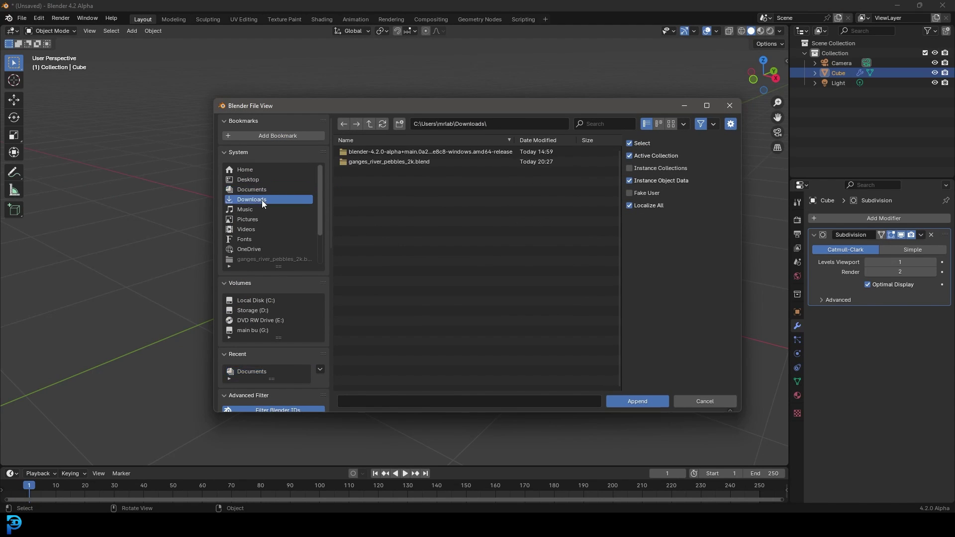
double_click(396, 161)
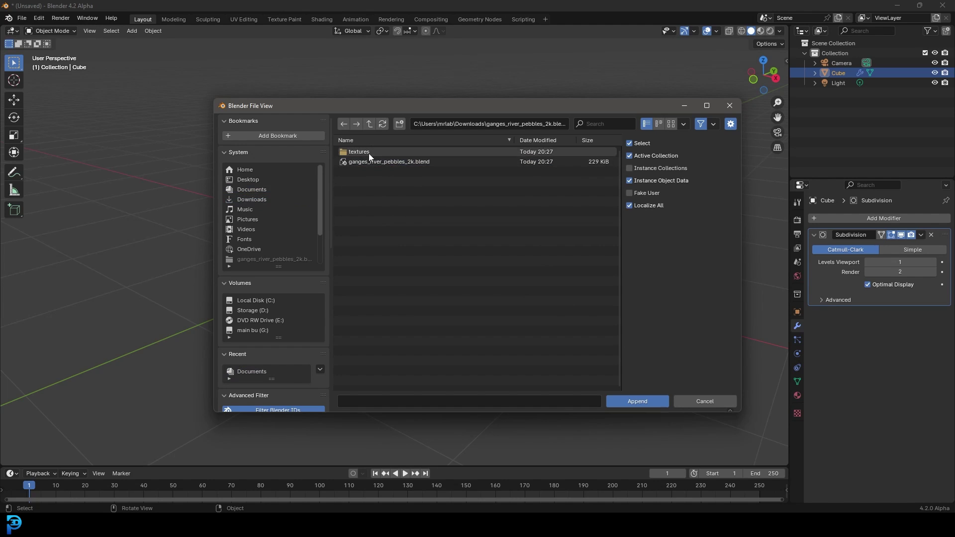
double_click(404, 162)
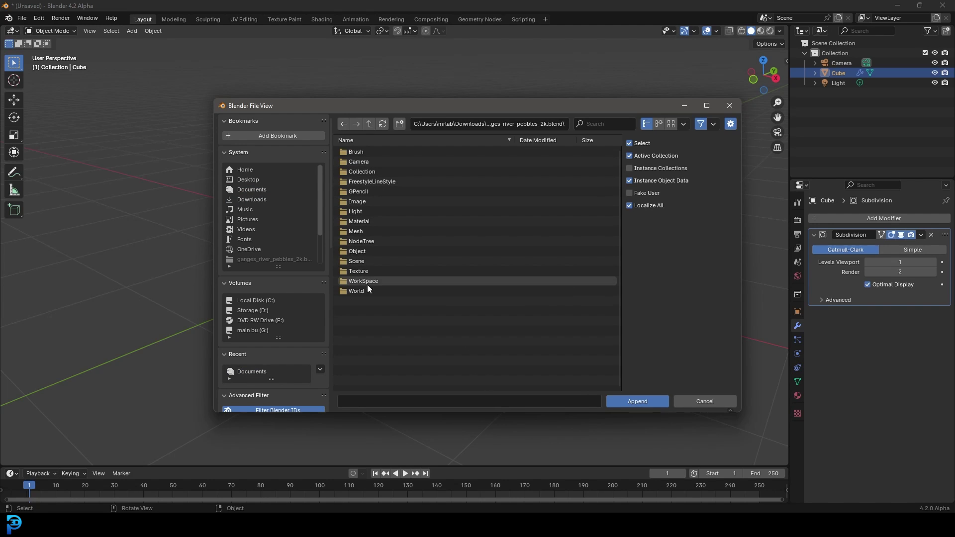
left_click(369, 222)
double_click(369, 221)
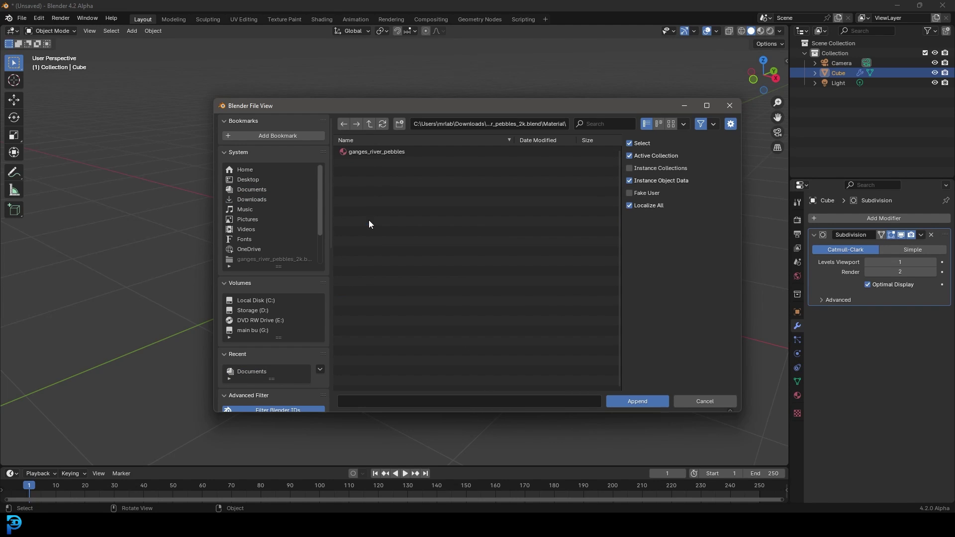
left_click(377, 154)
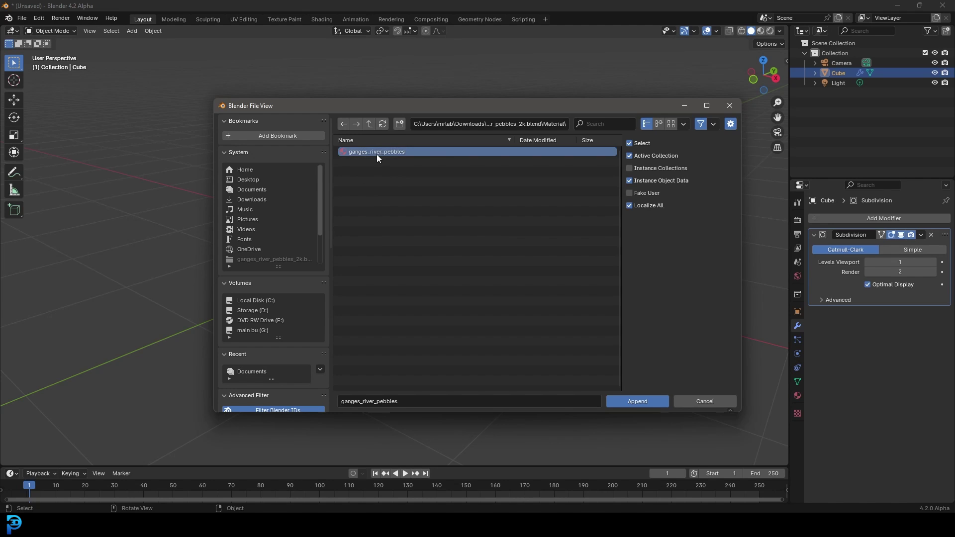
left_click(632, 401)
left_click(391, 105)
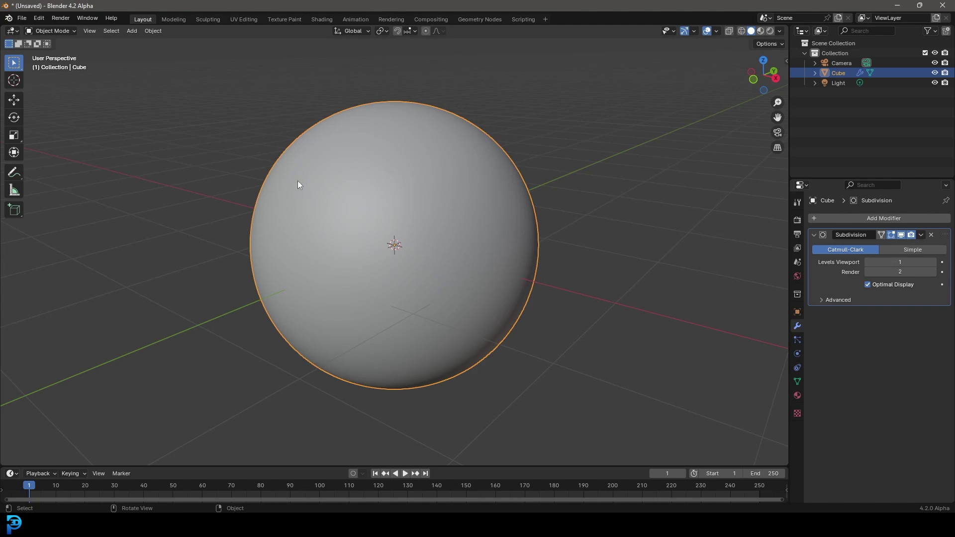
Replace the sphere's default material with the appended ganges_river_pebbles material
left_click(797, 395)
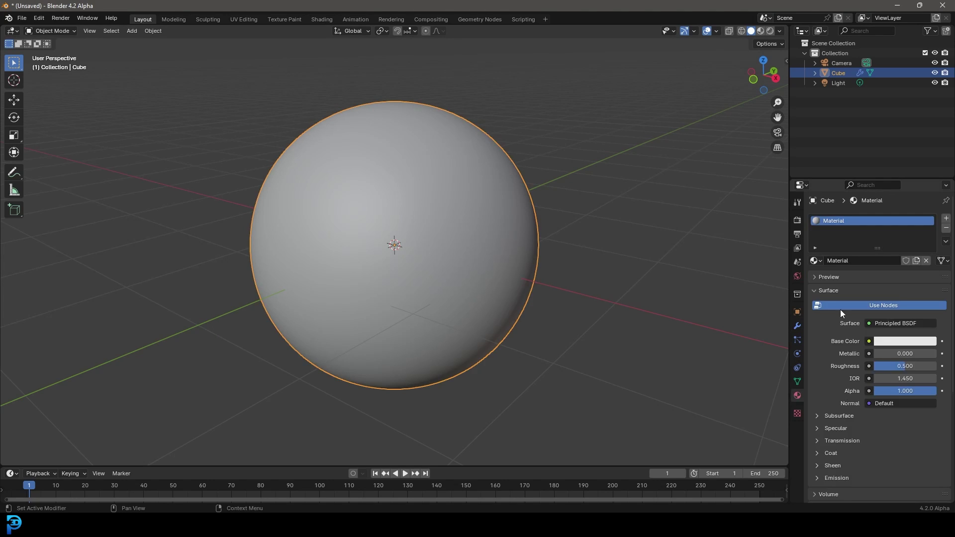
left_click(816, 262)
left_click(869, 285)
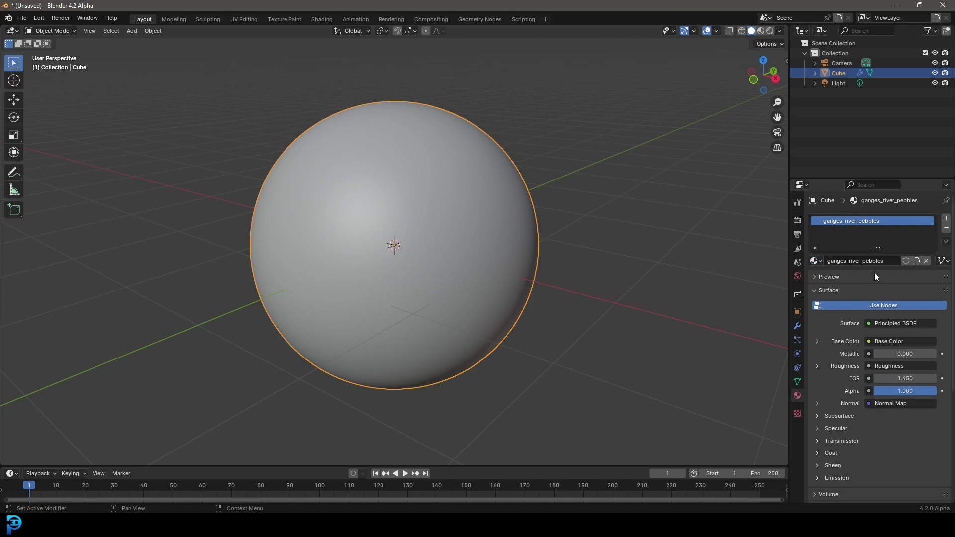
Set the scene's render engine to EEVEE-Next
left_click(797, 220)
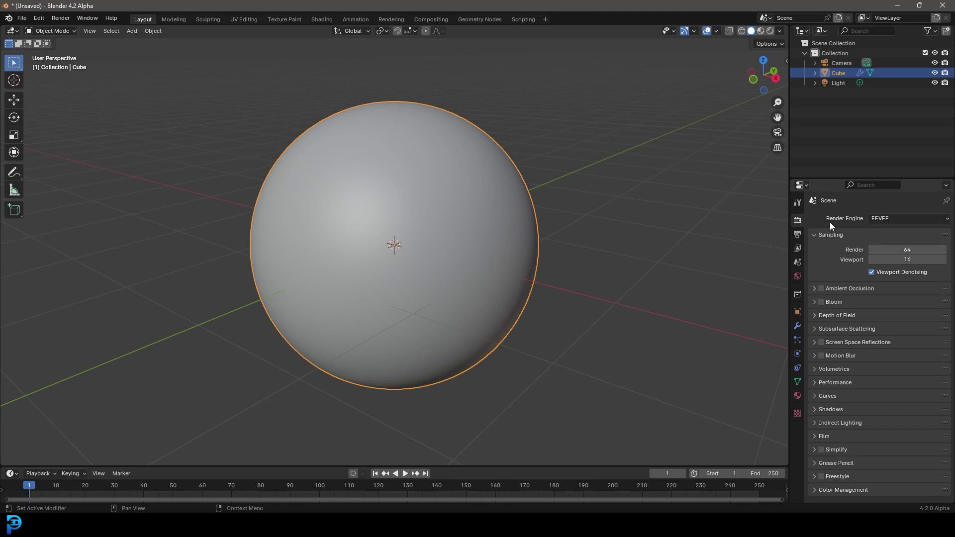
left_click(888, 219)
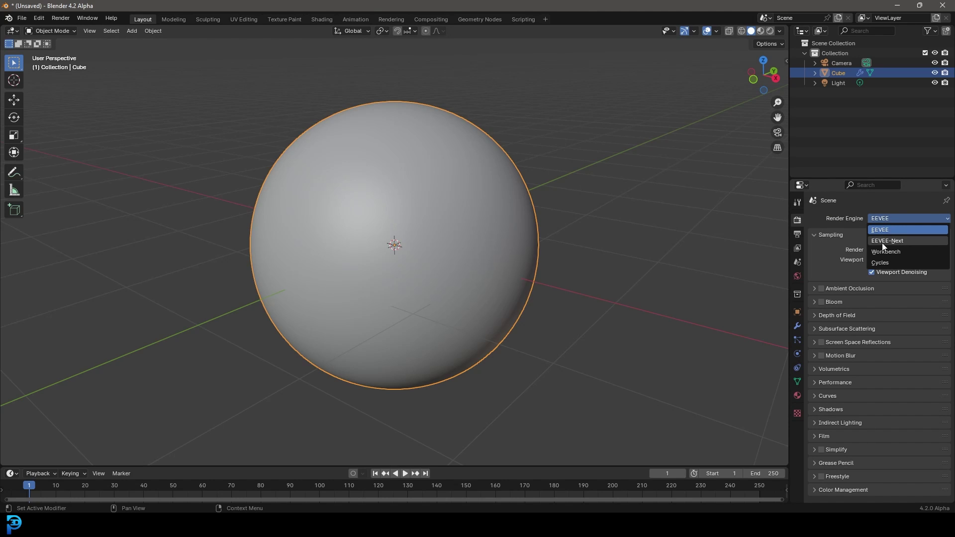
left_click(883, 241)
Add an area light and move it straight up along the Z axis until it sits above the sphere
scroll(408, 190, "down", 4)
middle_click_drag(407, 190, 419, 189)
scroll(428, 186, "down", 4)
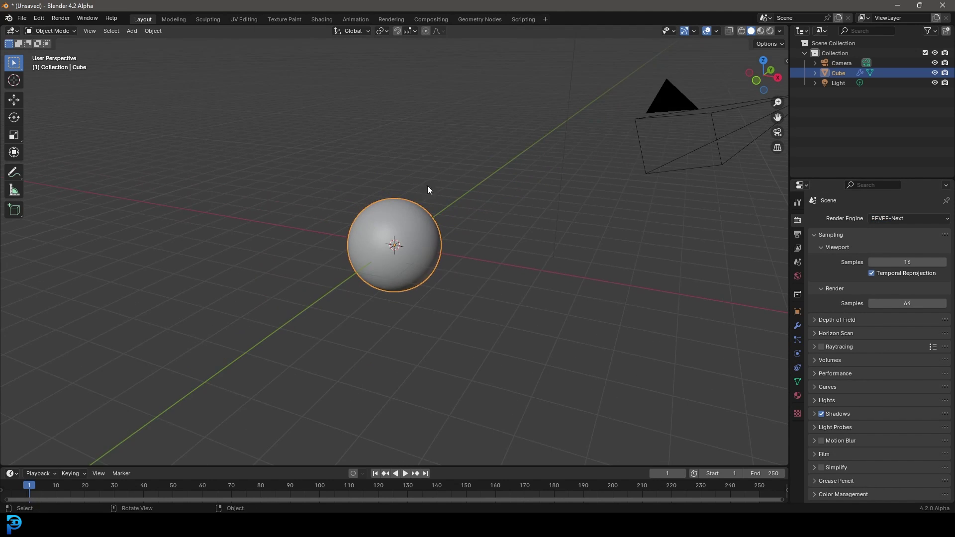
scroll(427, 177, "up", 4)
key("shift+a")
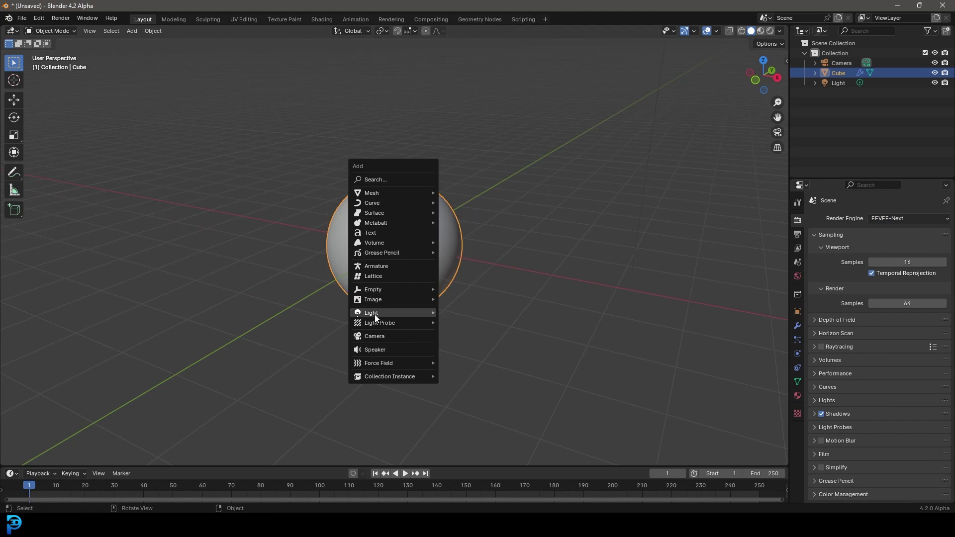
mouse_move(375, 313)
left_click(468, 345)
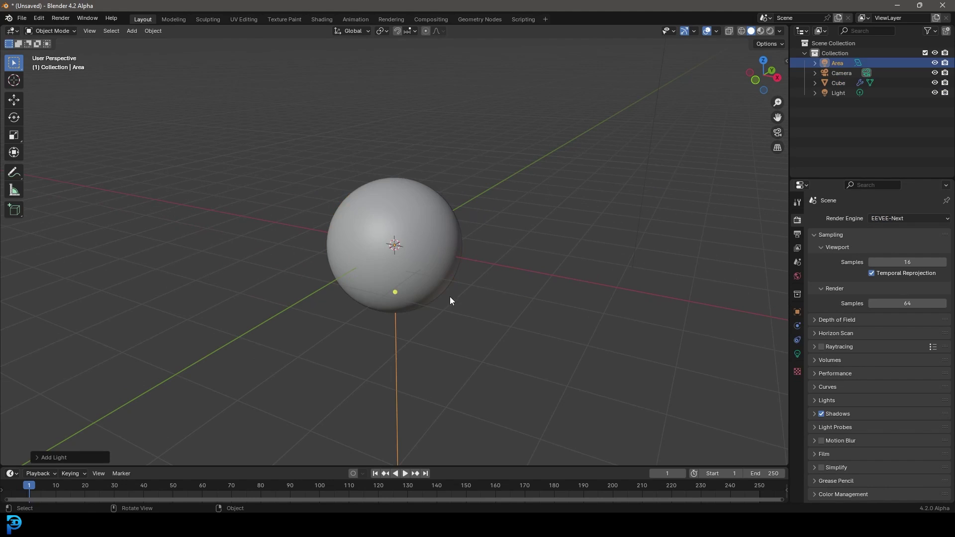
key("g")
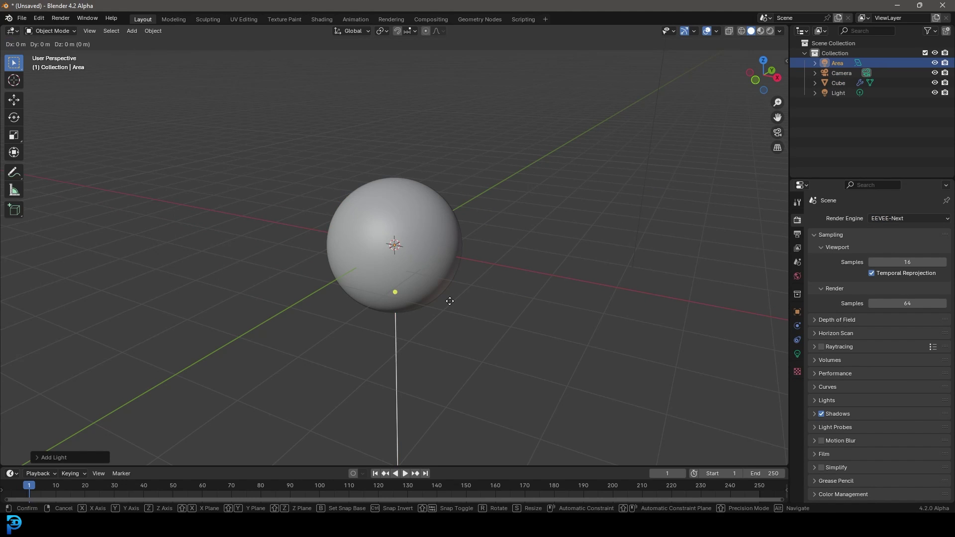
key("z")
left_click(447, 144)
Set the area light's power to 120 W
left_click(797, 354)
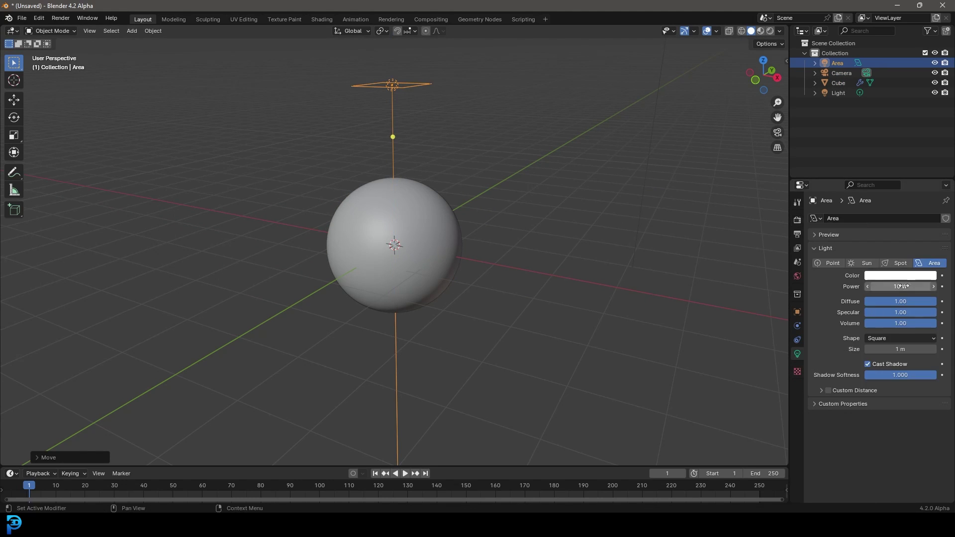
left_click(906, 288)
type("12")
key("Return")
Display the viewport in Rendered shading and look at the pebble material on the sphere
scroll(440, 172, "up", 2)
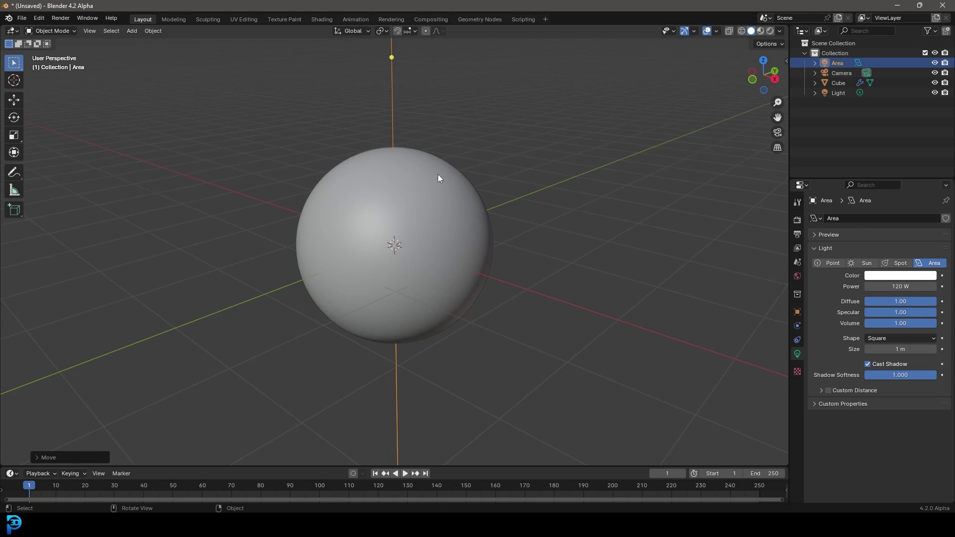
key("z")
left_click(440, 118)
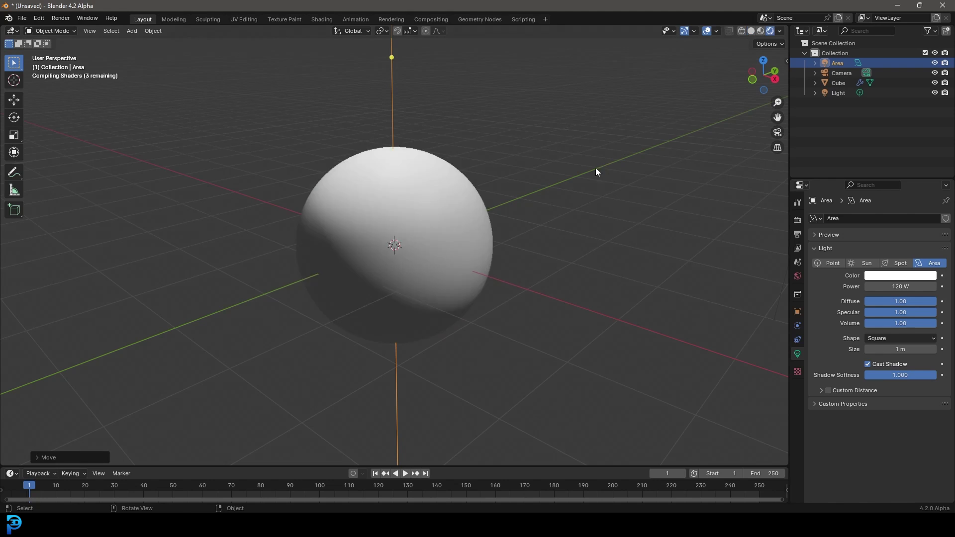
middle_click_drag(577, 210, 497, 196)
scroll(350, 243, "up", 2)
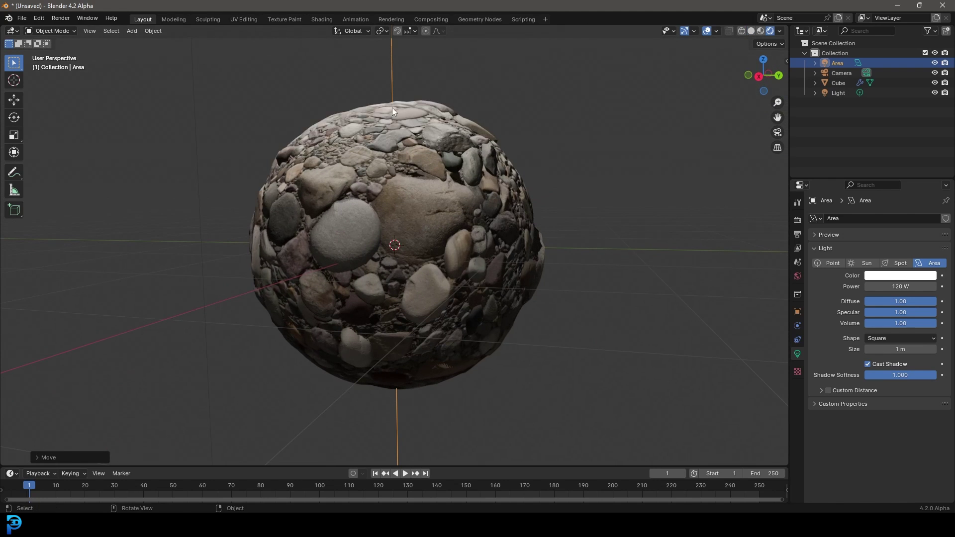
Open the sphere's material nodes in the Shading workspace at the Displacement node and set that workspace's viewport to Rendered shading
left_click(405, 197)
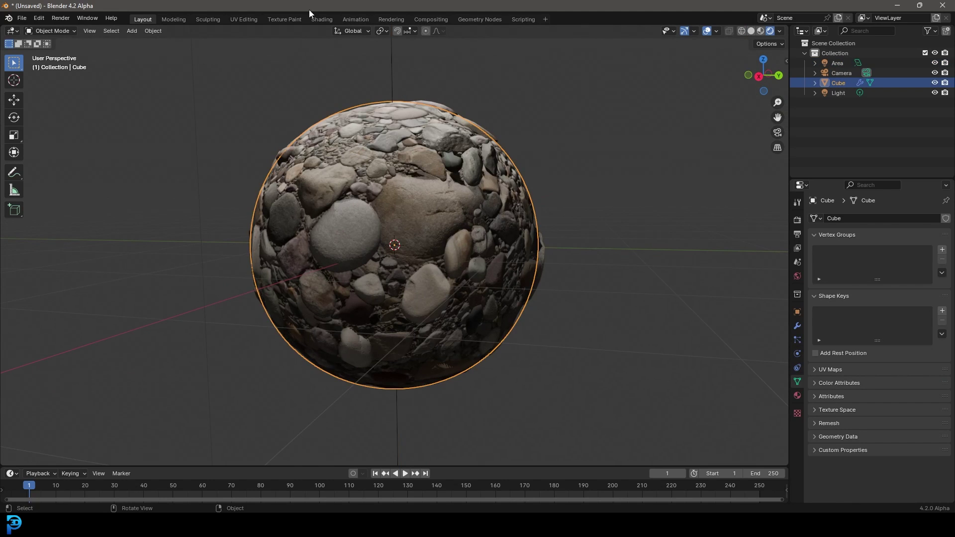
left_click(322, 19)
scroll(401, 386, "up", 3)
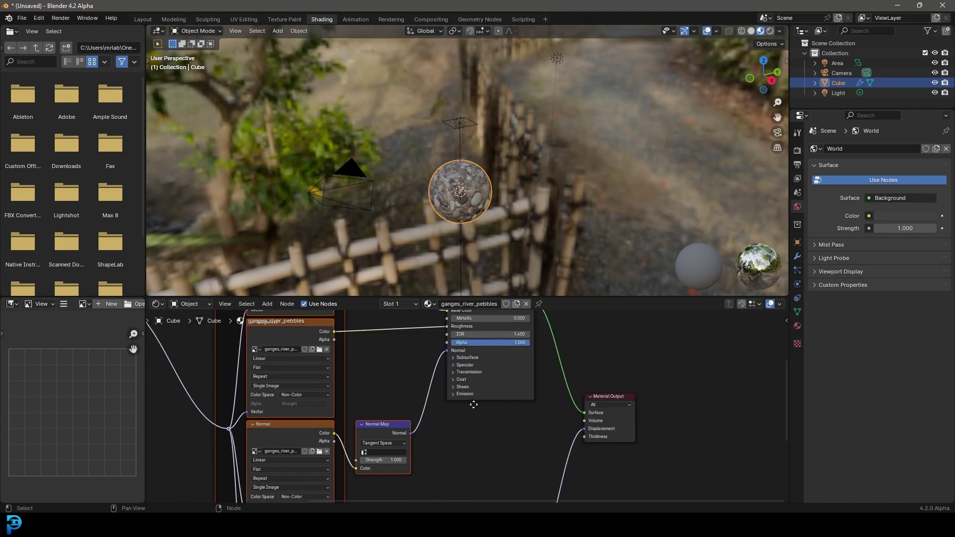
middle_click_drag(470, 398, 408, 489)
scroll(410, 485, "up", 2)
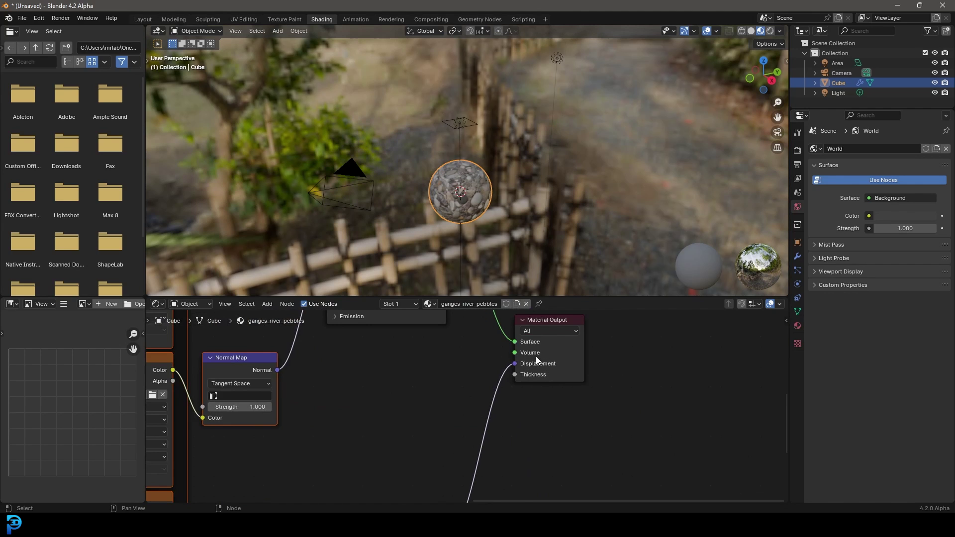
middle_click_drag(510, 442, 527, 305)
middle_click_drag(534, 156, 545, 148)
scroll(545, 148, "up", 2)
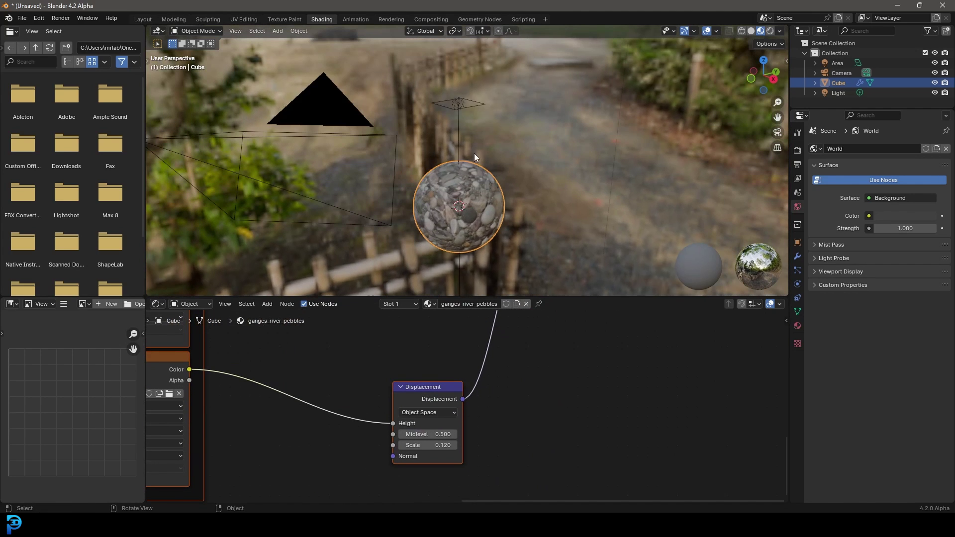
key("z")
left_click(457, 114)
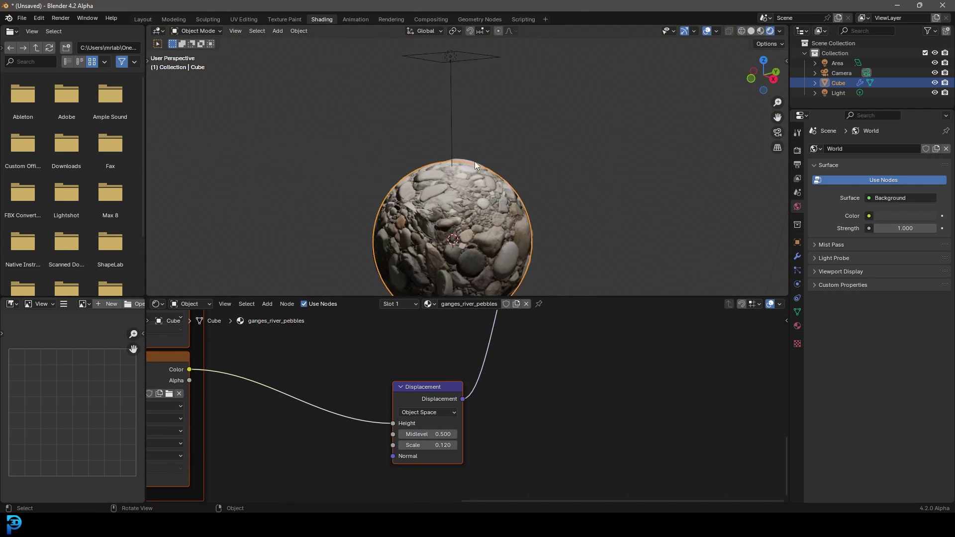
Set the Displacement node's Scale to 0.420
scroll(412, 391, "up", 2)
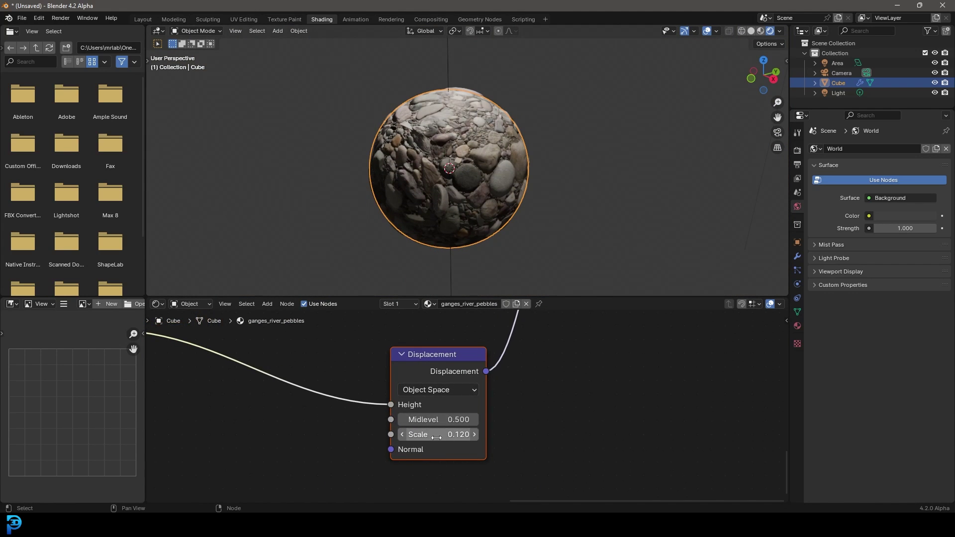
left_click_drag(437, 435, 443, 434)
middle_click_drag(530, 152, 498, 152)
scroll(498, 152, "up", 3)
Set the sphere's Subdivision modifier to 3 viewport levels
left_click(798, 256)
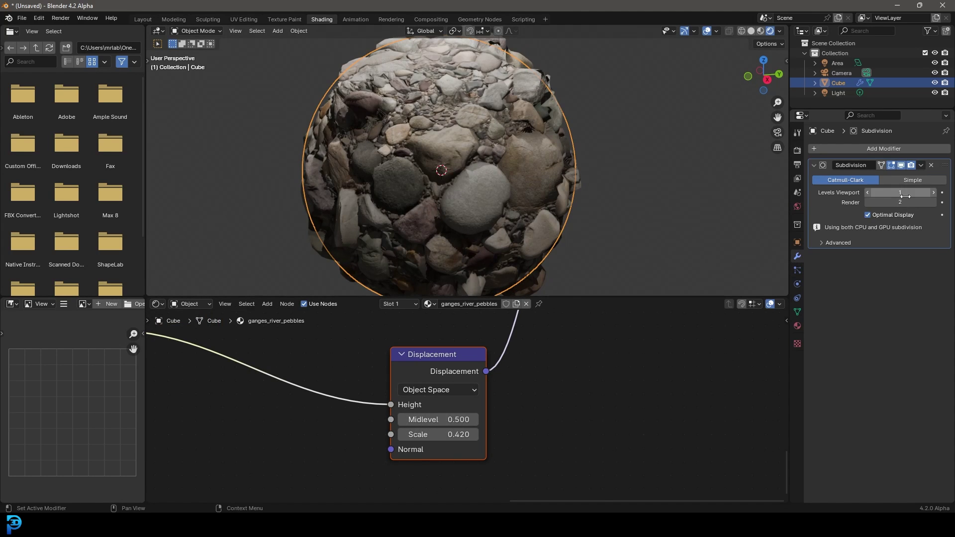
left_click(934, 194)
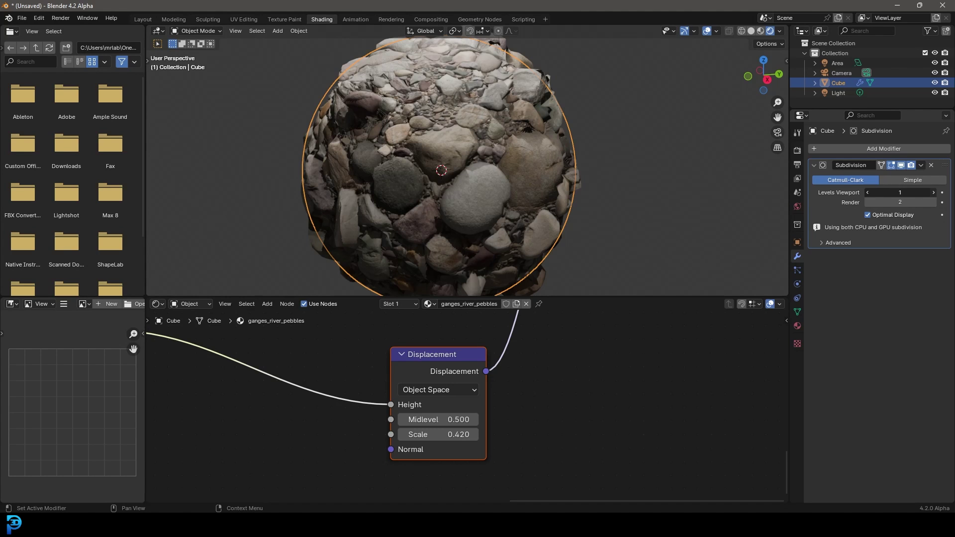
left_click(935, 194)
scroll(560, 147, "down", 3)
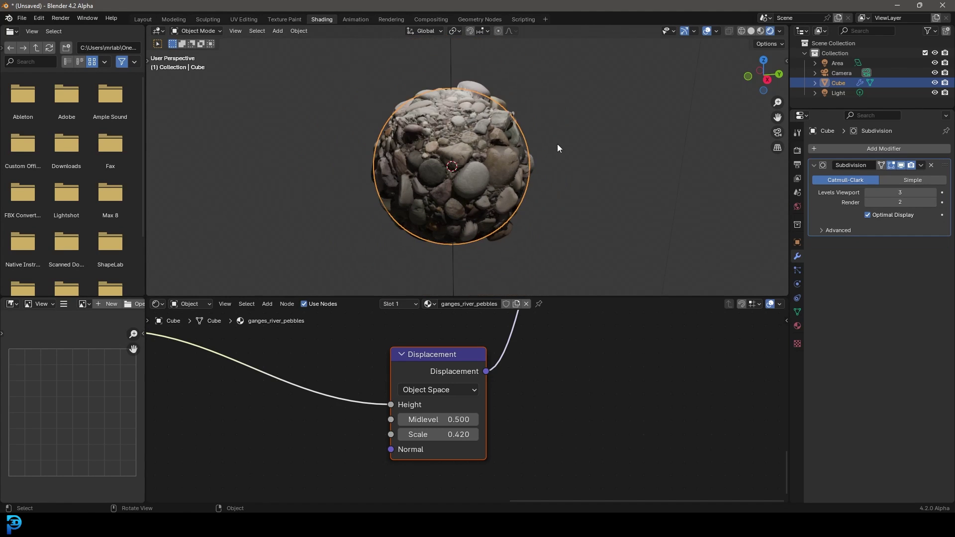
In Wireframe shading, turn off Optimal Display for the Subdivision modifier and set its viewport levels to 4
key("z")
left_click(454, 140)
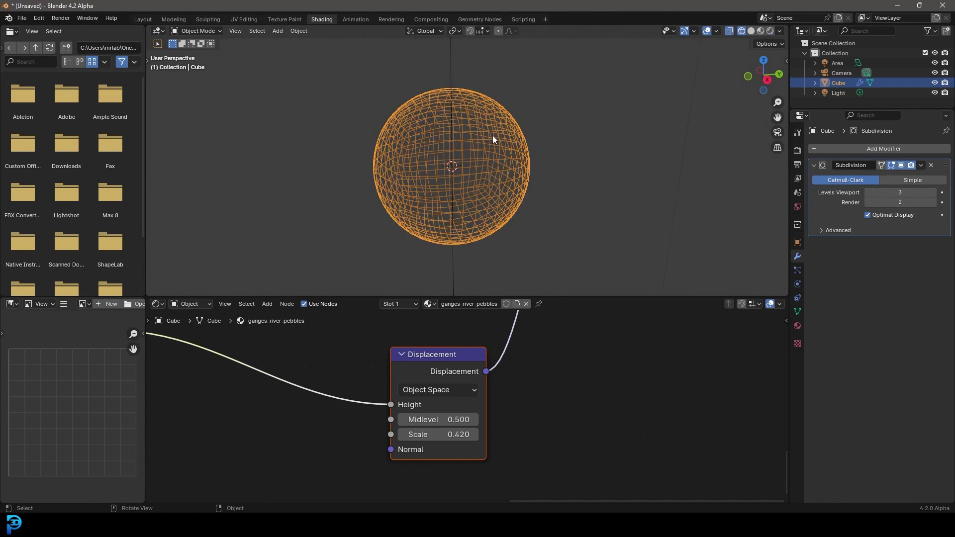
left_click(868, 216)
scroll(473, 141, "up", 6)
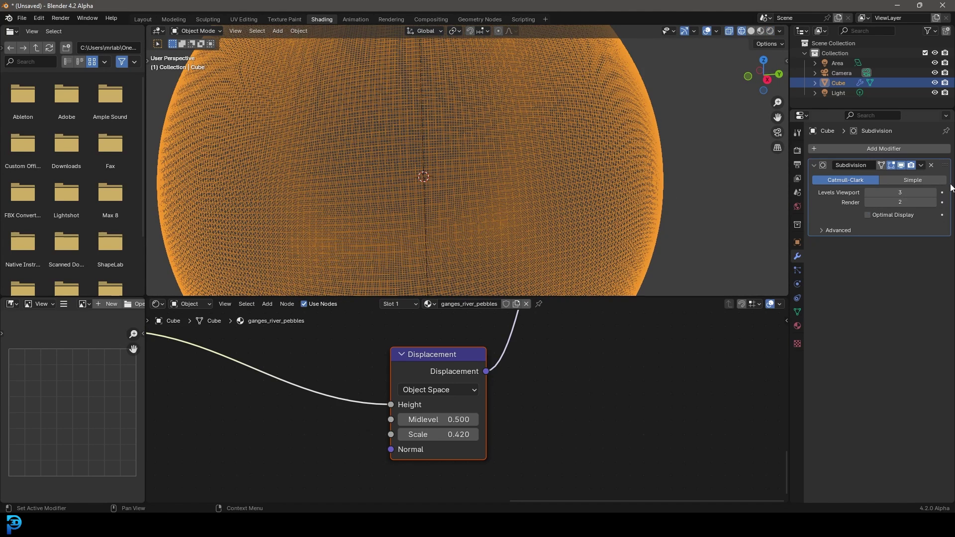
left_click(935, 196)
scroll(509, 130, "down", 6)
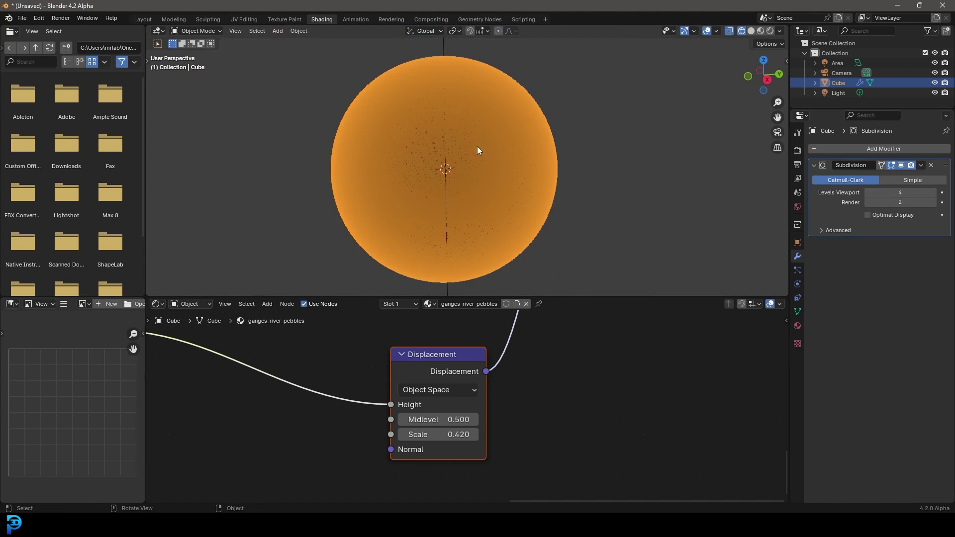
Return the viewport to Rendered shading and deselect the sphere to examine the pebble displacement
key("z")
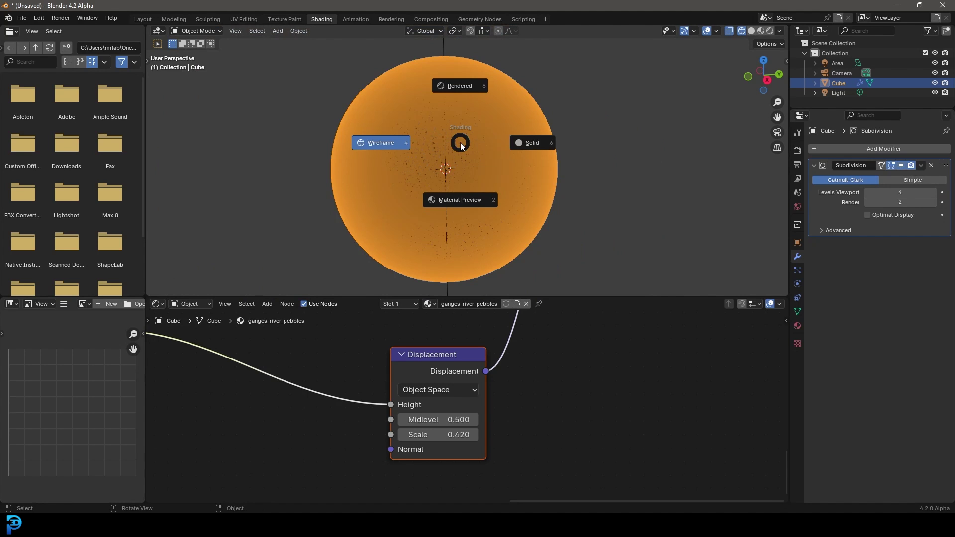
left_click(451, 86)
scroll(525, 125, "up", 4)
scroll(528, 145, "down", 4)
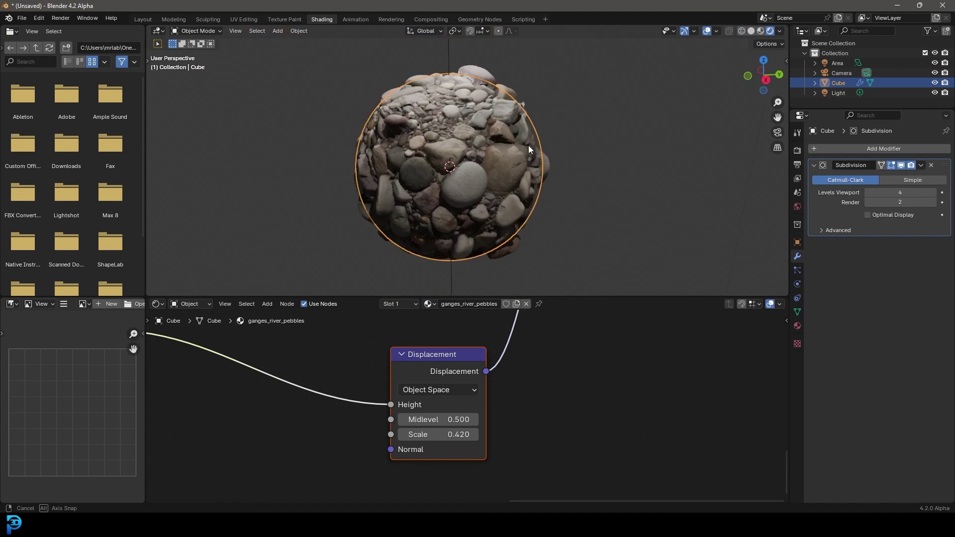
middle_click_drag(529, 145, 514, 109)
left_click(579, 104)
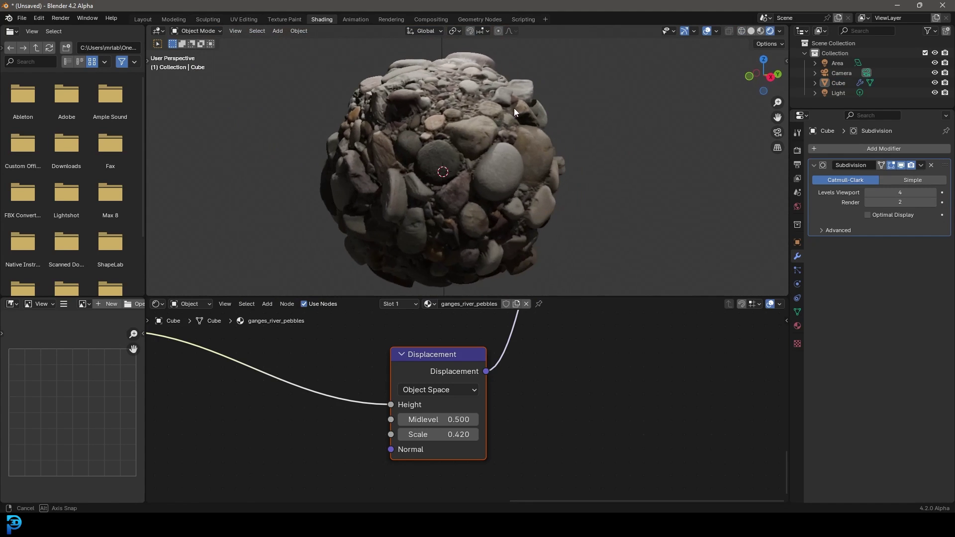
Set the Displacement node's Scale to 0.260 and view the pebble sphere from above
scroll(515, 109, "up", 1)
left_click_drag(454, 434, 440, 434)
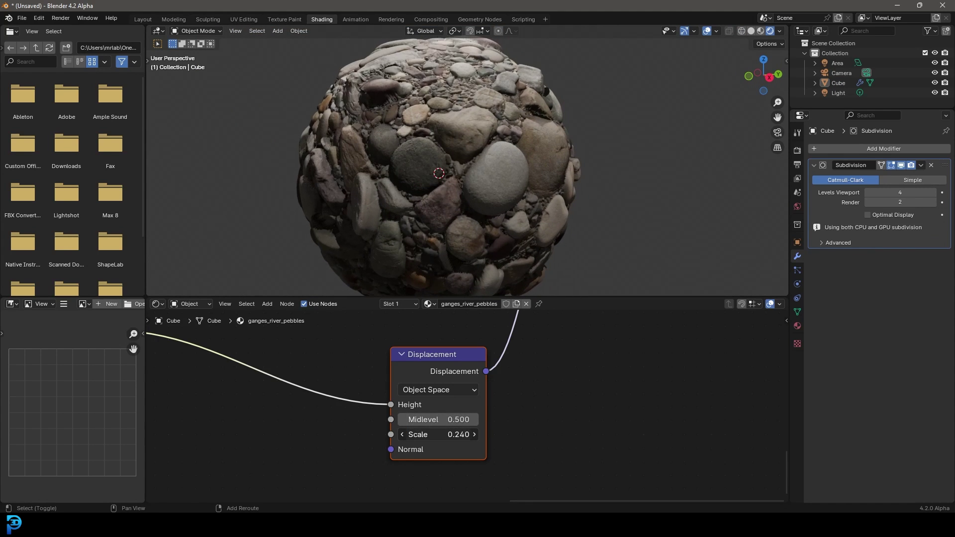
double_click(438, 435)
type("0.26")
key("Return")
middle_click_drag(516, 115, 504, 174)
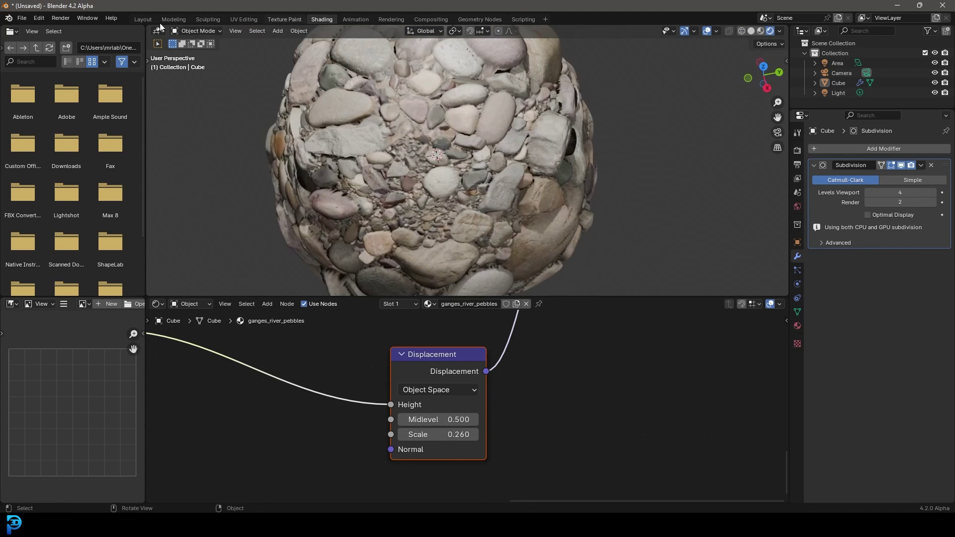
In the Layout workspace, duplicate the area light above the sphere, placing the copy to one side and rotating it to face the sphere
left_click(144, 19)
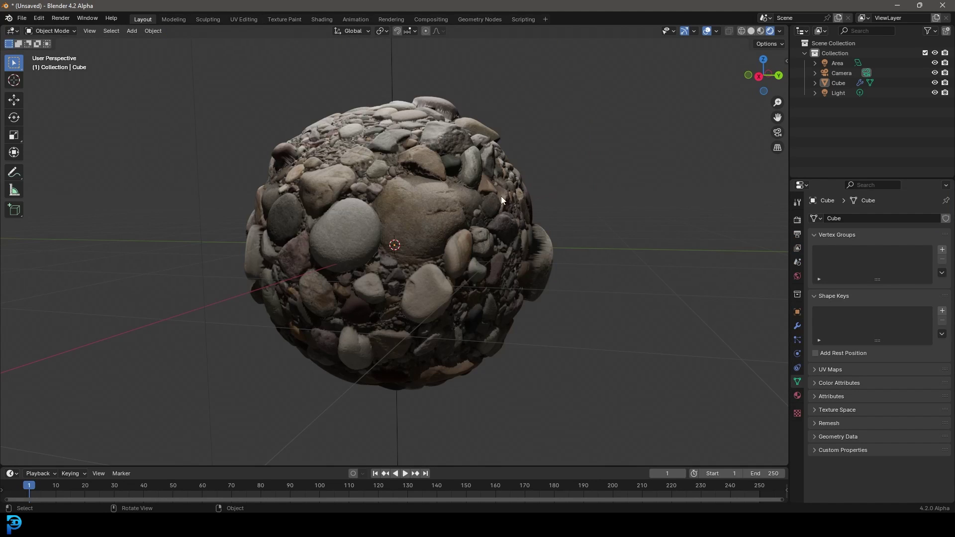
middle_click_drag(452, 205, 479, 222)
scroll(479, 222, "down", 4)
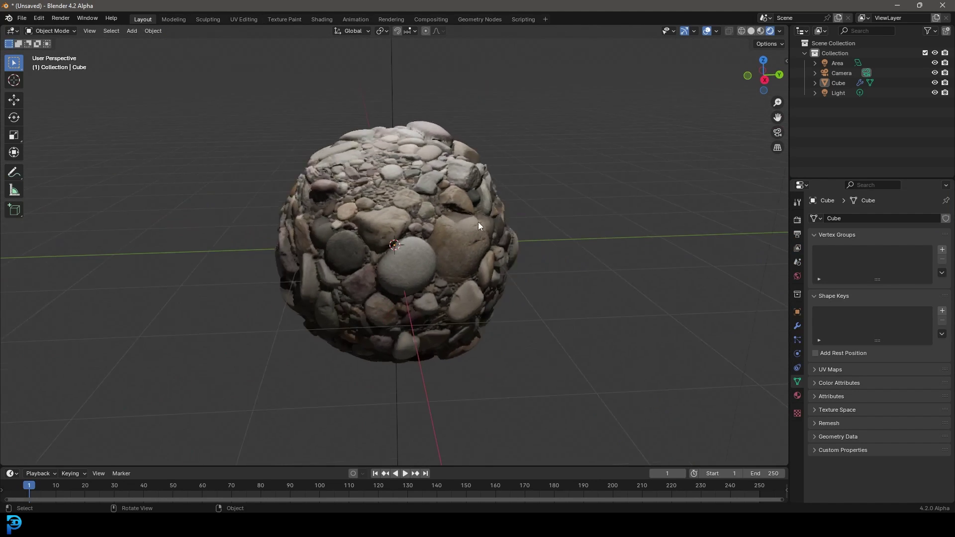
left_click(397, 99)
middle_click_drag(361, 184, 422, 180)
scroll(372, 176, "up", 2)
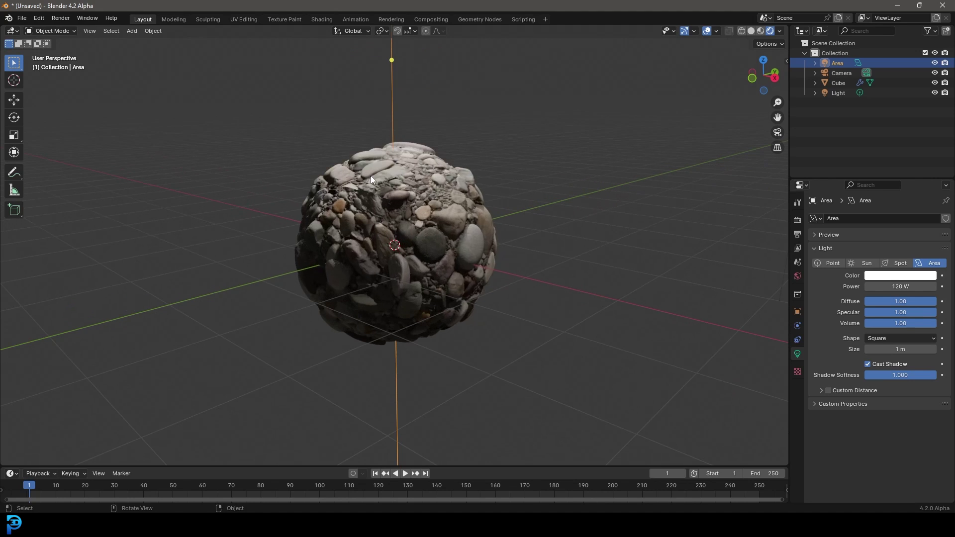
key("shift+d")
left_click(695, 318)
key("r")
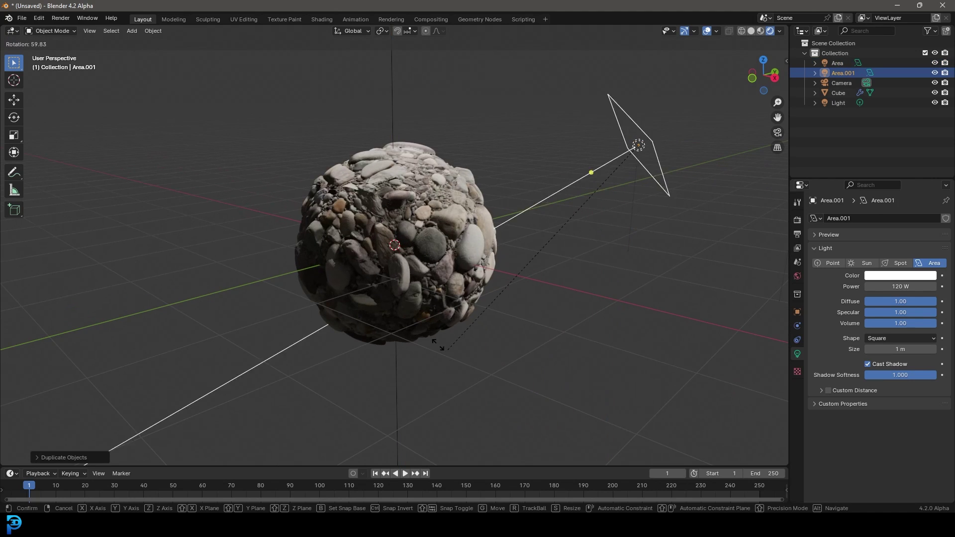
left_click(385, 304)
Duplicate the side area light to the opposite side of the sphere and rotate the copy to aim at the sphere
scroll(386, 303, "down", 2)
middle_click_drag(537, 196, 576, 175)
key("shift+d")
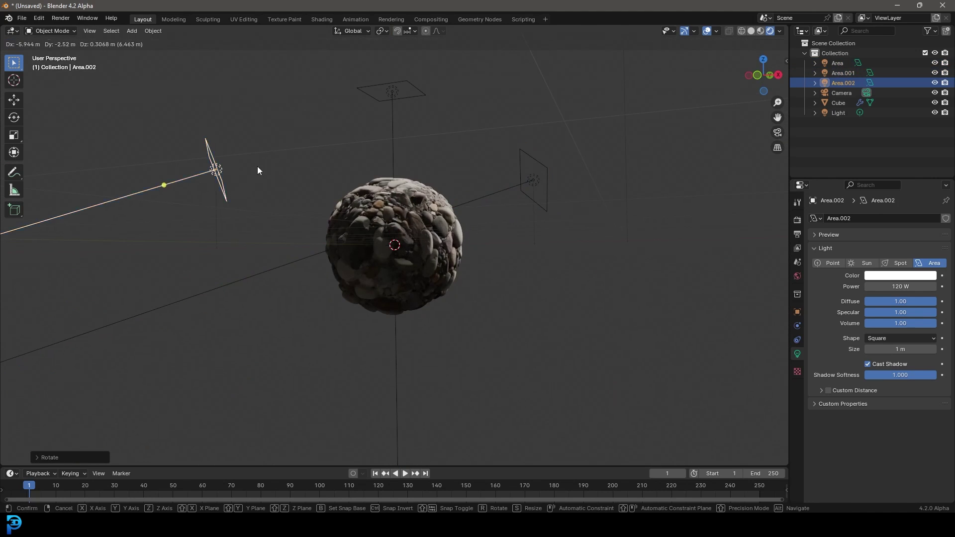
key("r")
left_click(271, 133)
key("r")
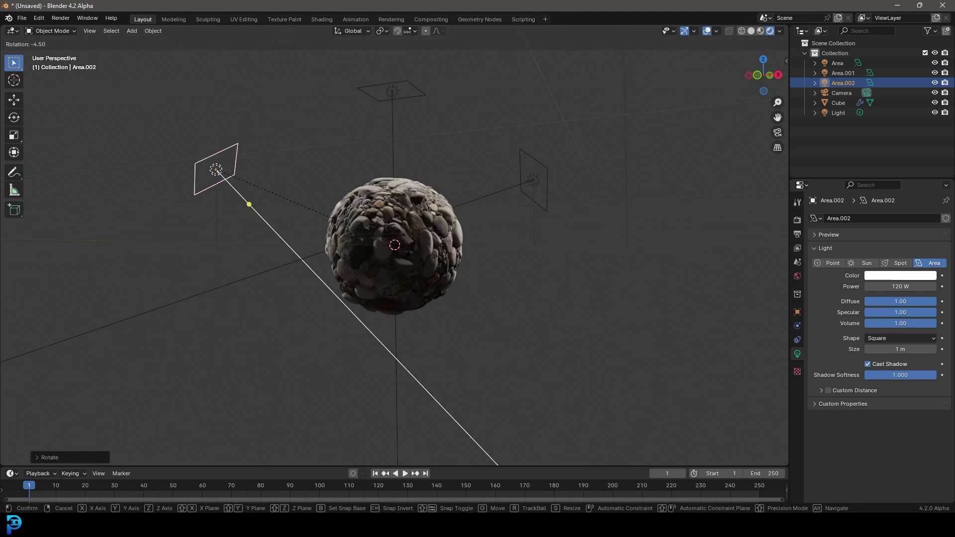
left_click(319, 188)
Examine the sphere's pebble displacement under the three area lights from several sides, both close up and from a distance
middle_click_drag(318, 188, 439, 211)
scroll(438, 210, "up", 5)
scroll(439, 211, "down", 3)
middle_click_drag(409, 238, 444, 234)
scroll(444, 234, "up", 2)
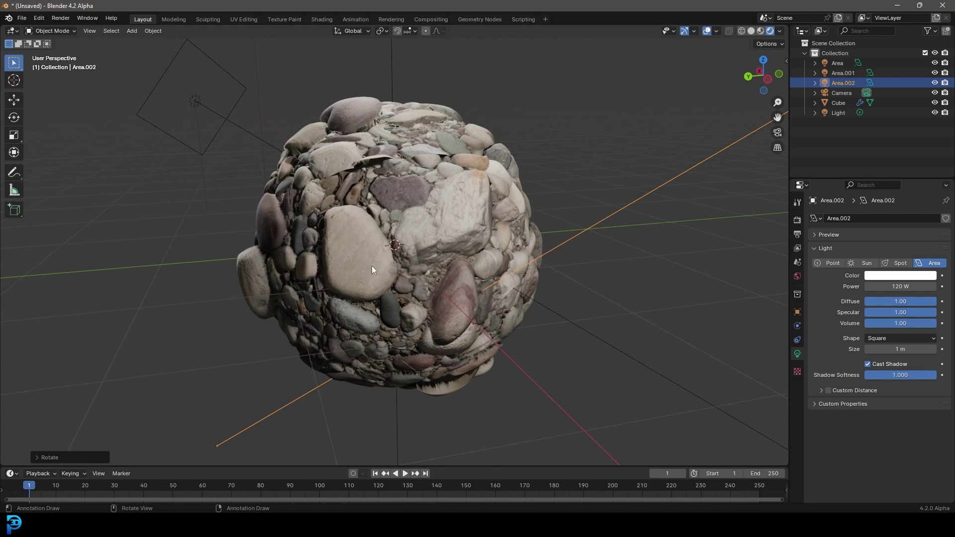
scroll(423, 278, "down", 4)
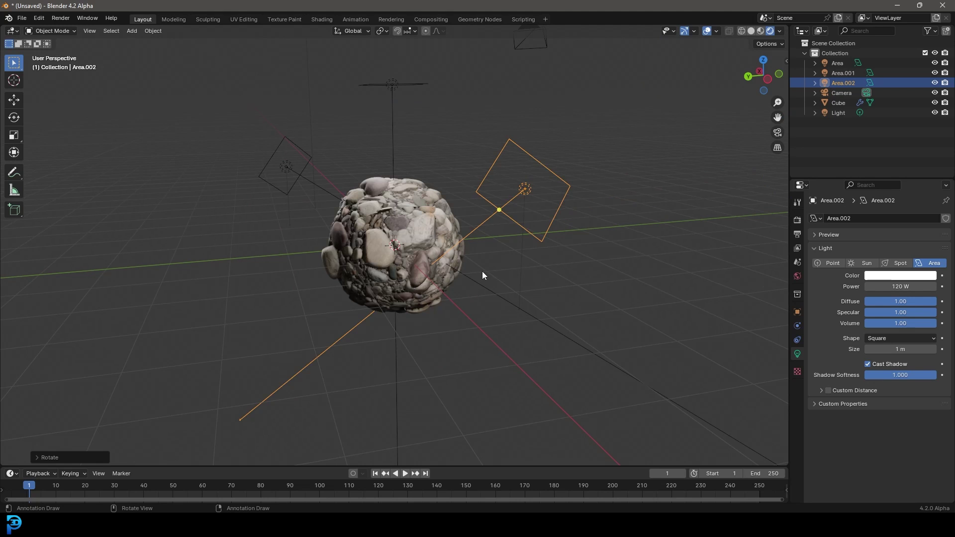
middle_click_drag(482, 273, 450, 217)
scroll(375, 204, "up", 4)
scroll(375, 201, "down", 3)
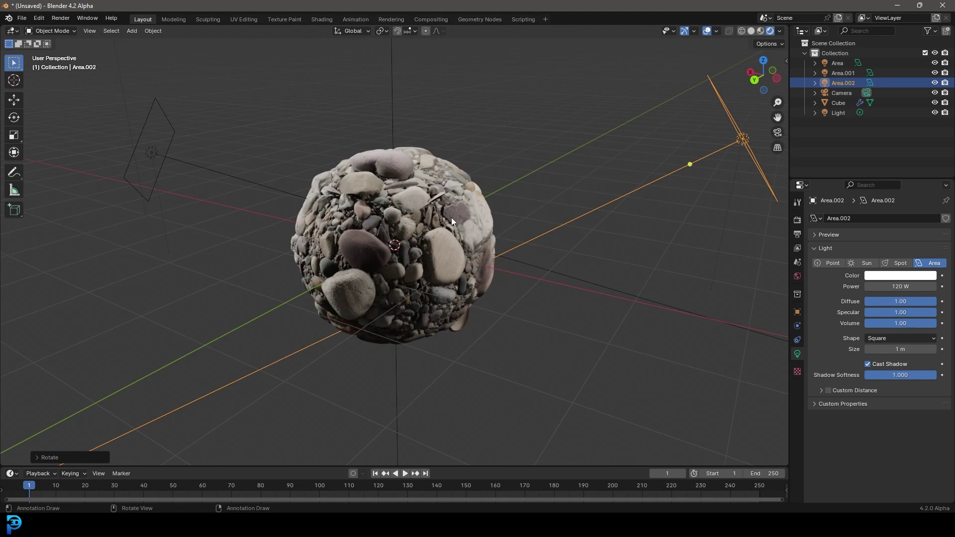
middle_click_drag(451, 217, 460, 256)
scroll(460, 256, "up", 2)
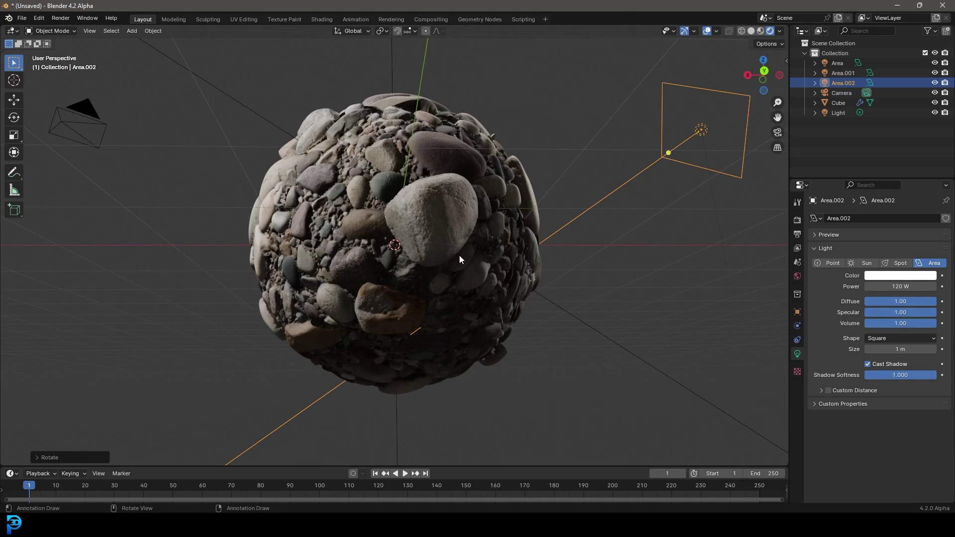